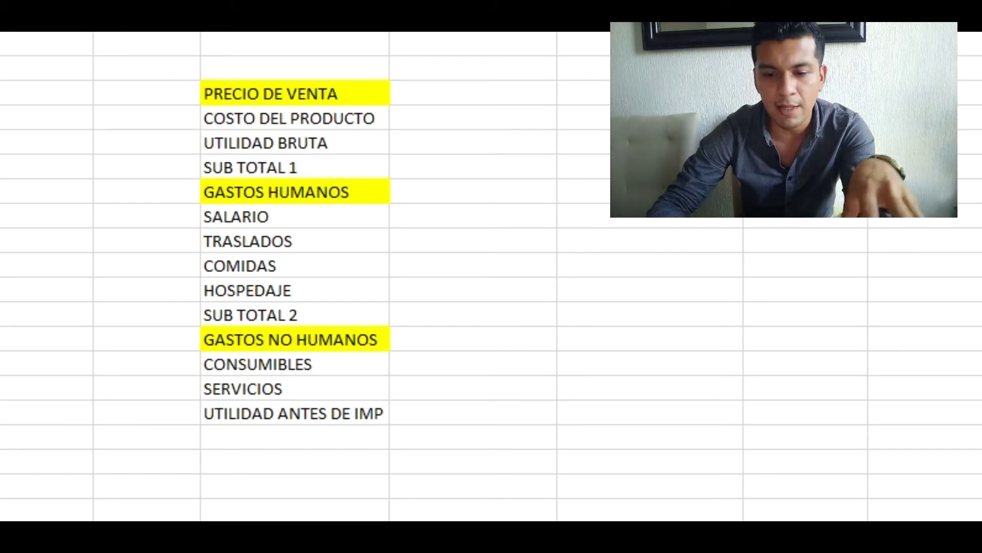
click(235, 94)
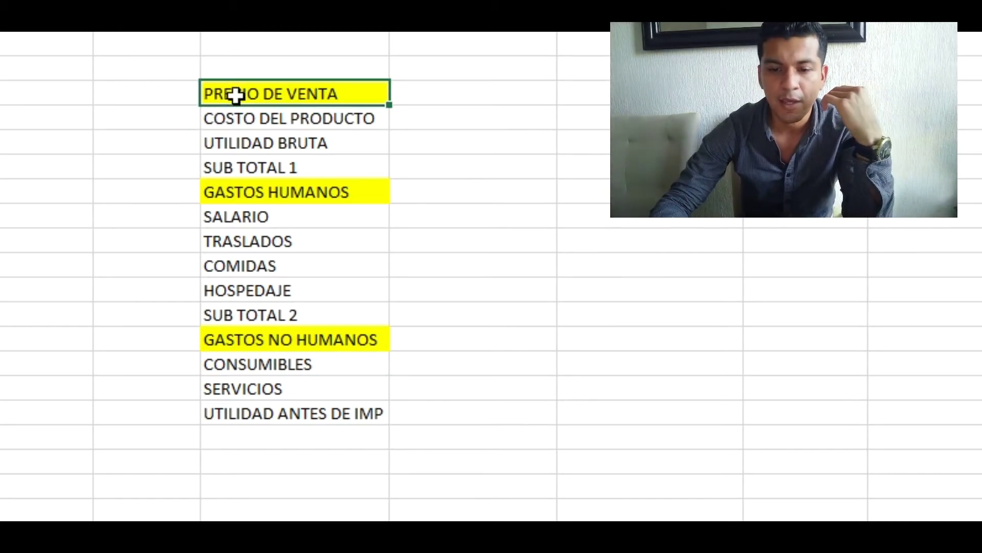
click(209, 186)
click(257, 338)
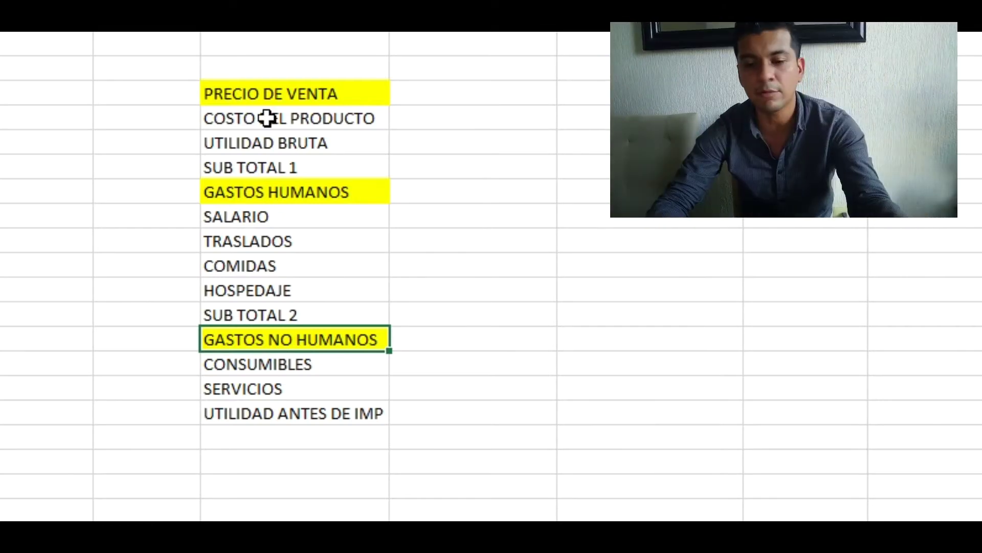
click(270, 102)
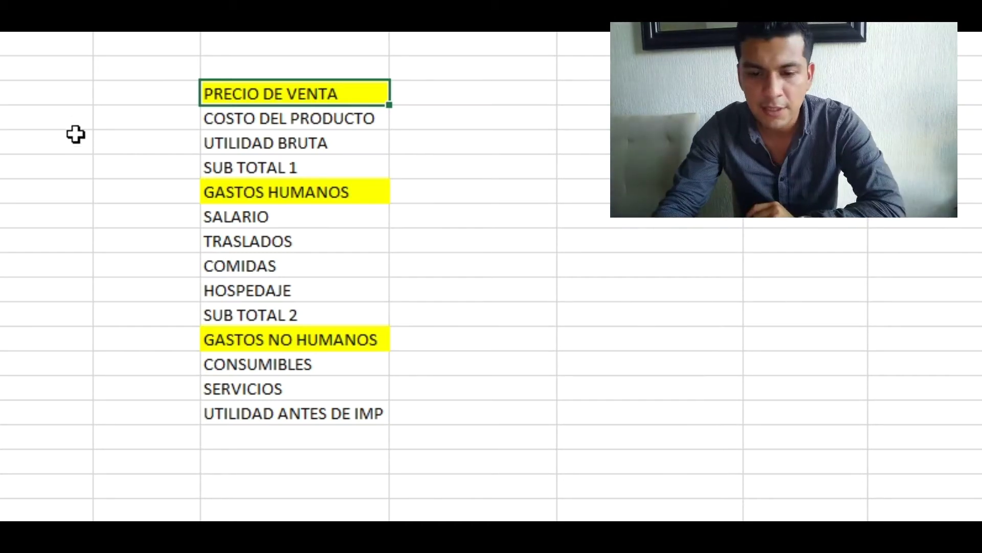
- Enter 20000 as the amount for PRECIO DE VENTA
click(473, 100)
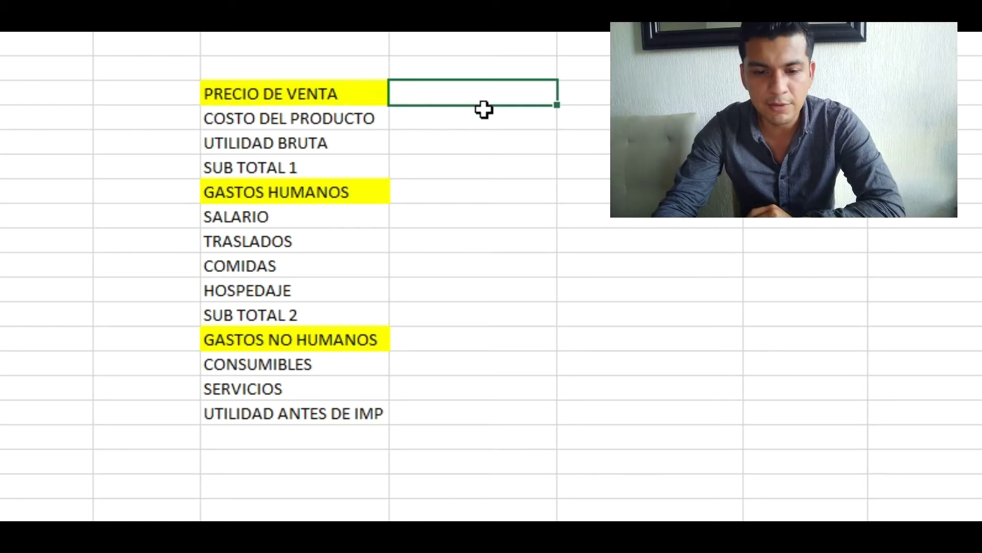
text(20000)
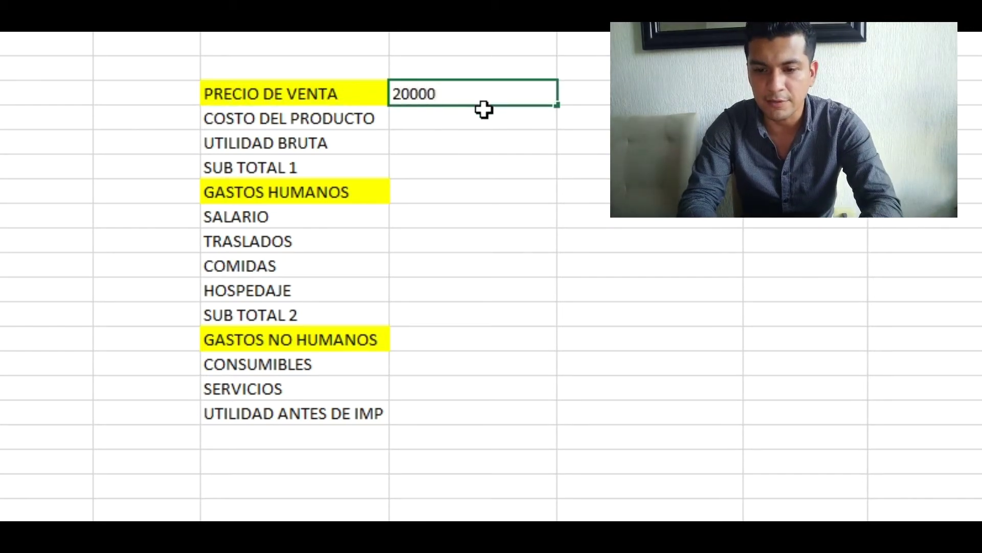
key(Return)
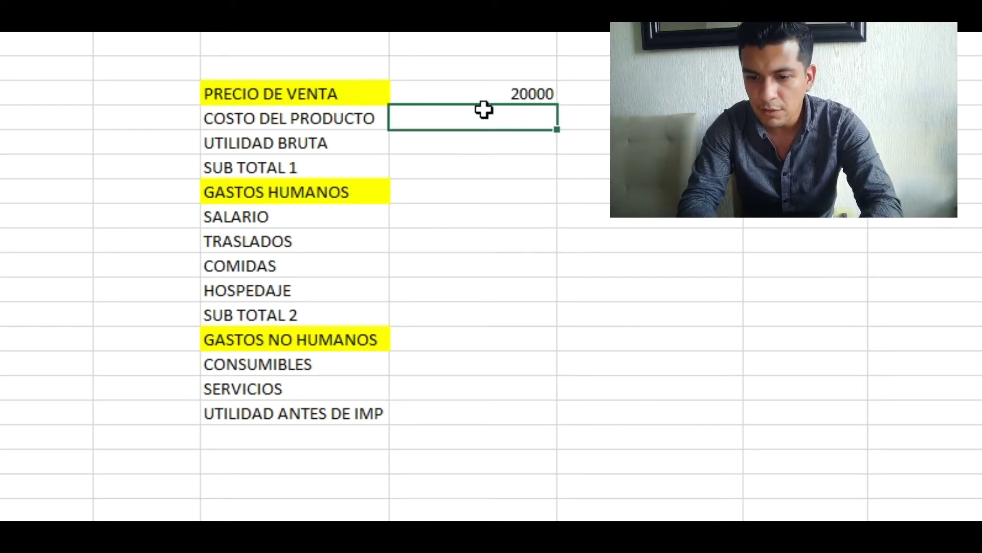
- Apply currency format with two decimals to the amount cells from PRECIO DE VENTA down to UTILIDAD ANTES DE IMP
drag(480, 95, 470, 402)
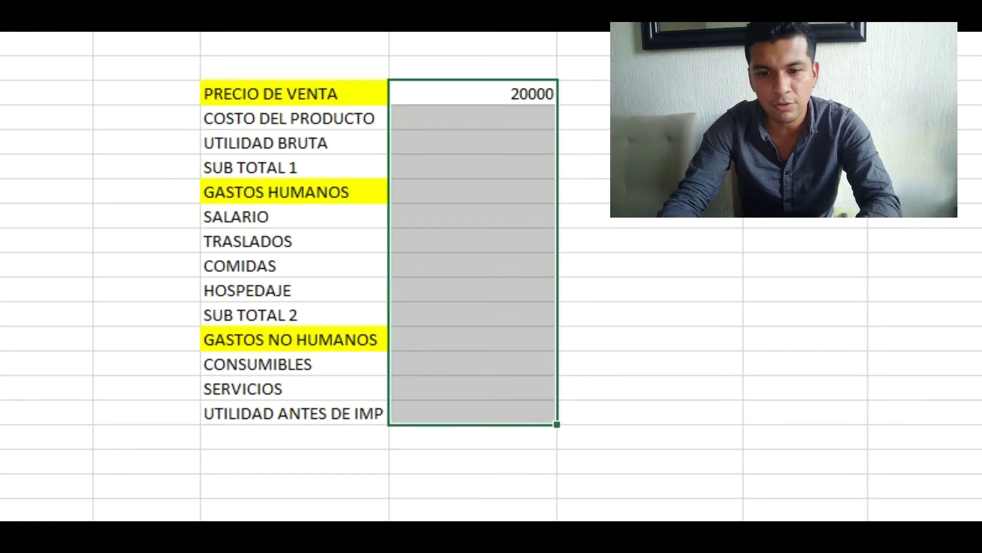
key(ctrl+shift+4)
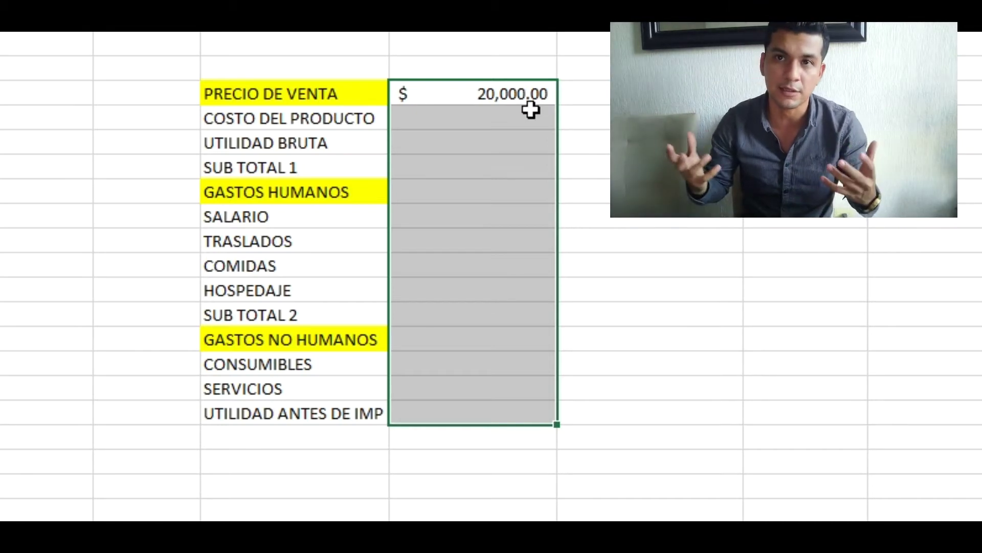
click(583, 118)
click(488, 95)
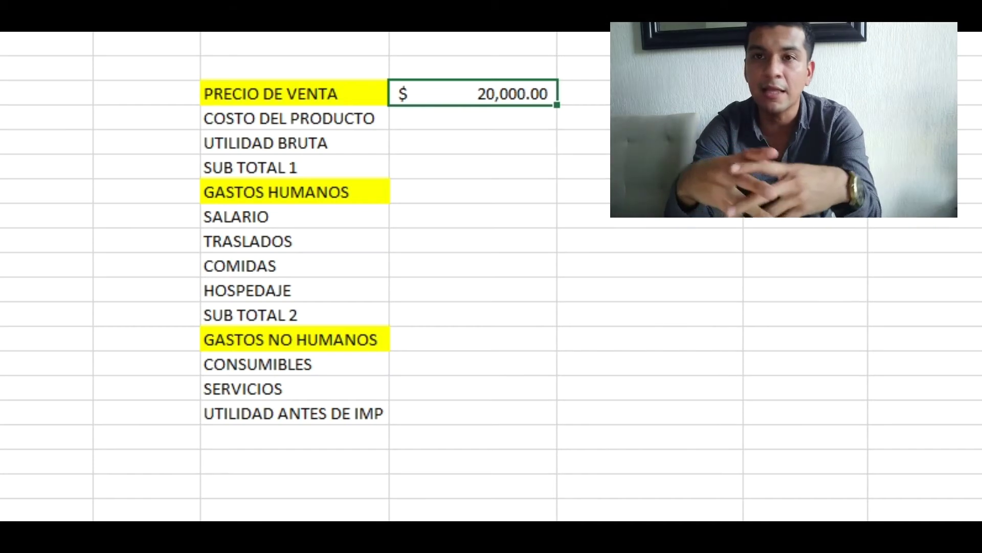
- Enter 10000 as the amount for COSTO DEL PRODUCTO and 10000 for UTILIDAD BRUTA
click(533, 127)
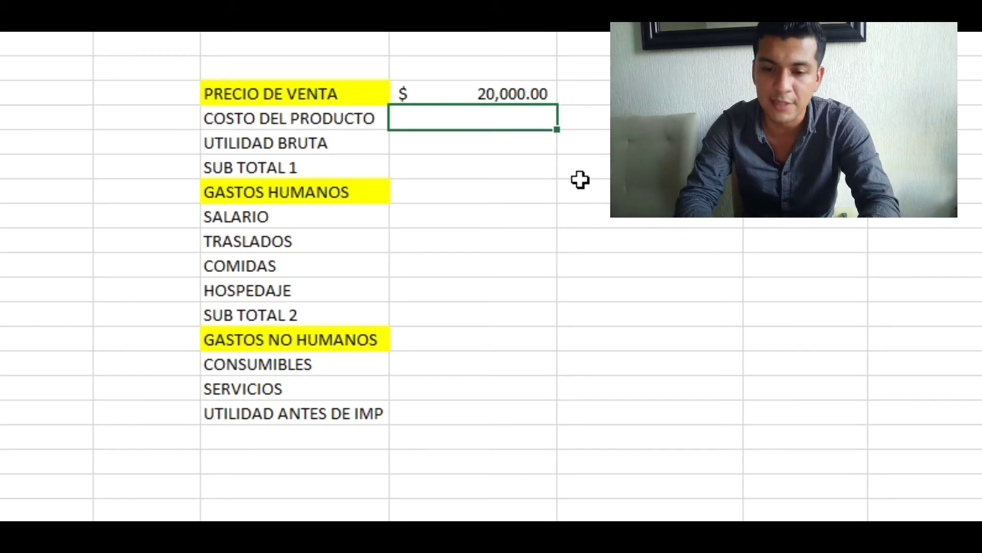
text(10000)
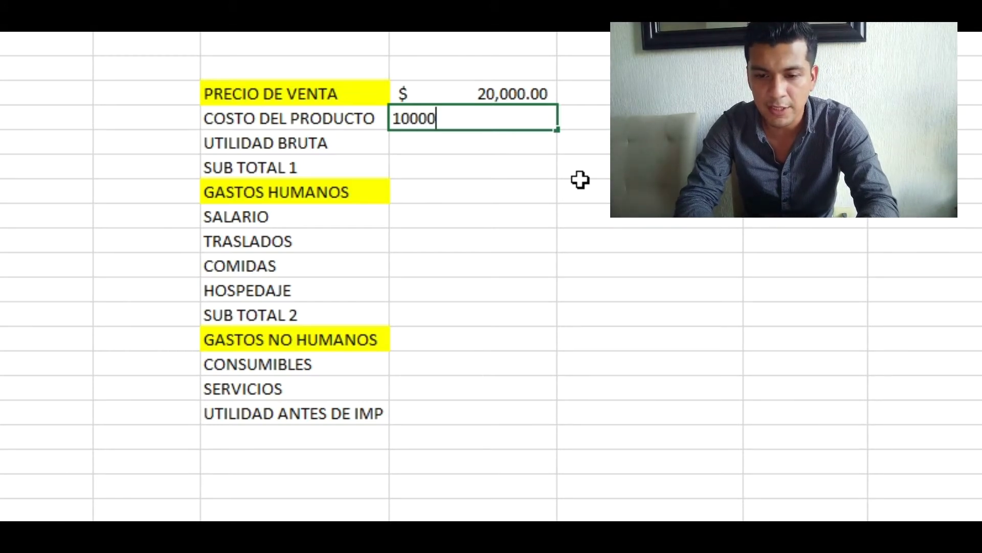
key(Return)
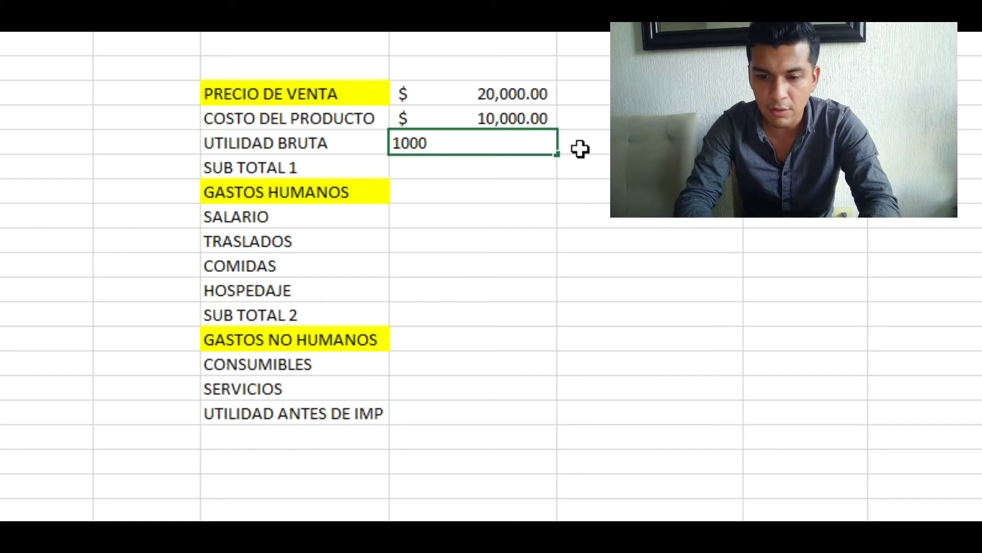
key(Return)
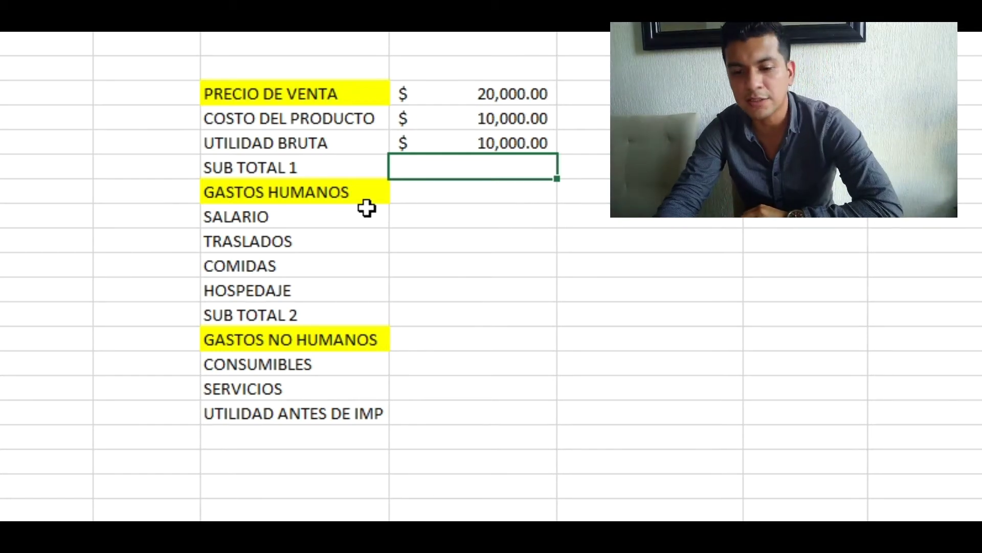
- Calculate SUB TOTAL 1 with a formula that subtracts the COSTO DEL PRODUCTO amount from the PRECIO DE VENTA amount in G34
click(344, 195)
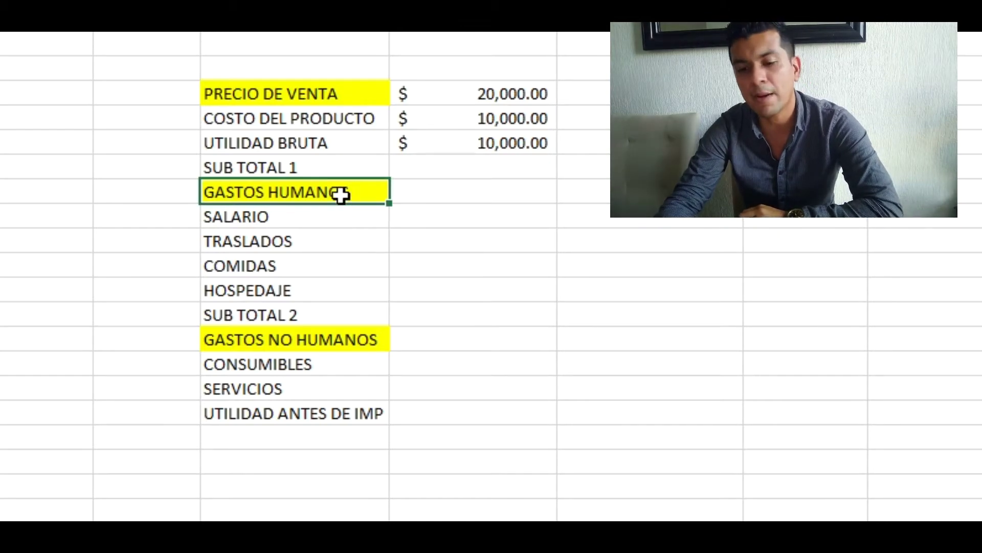
click(326, 340)
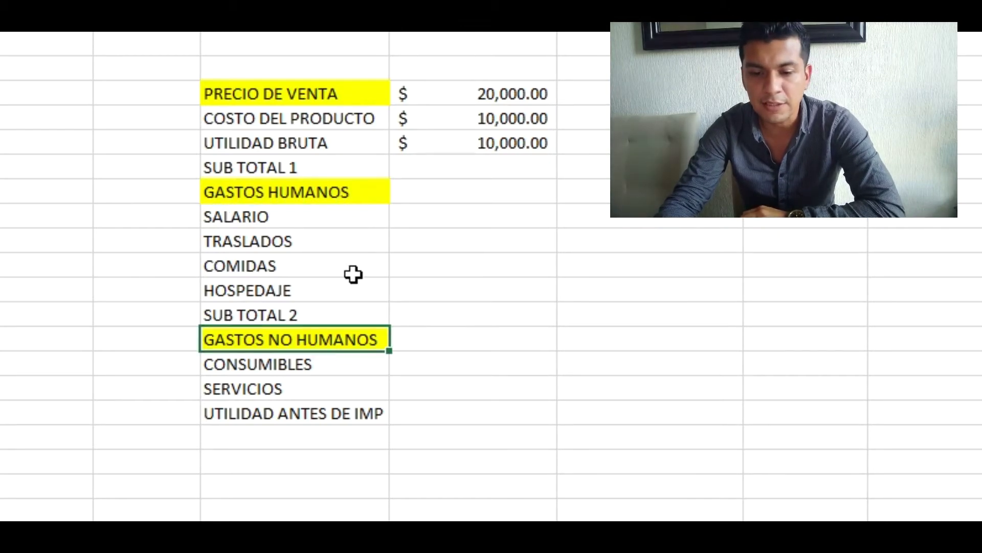
click(458, 173)
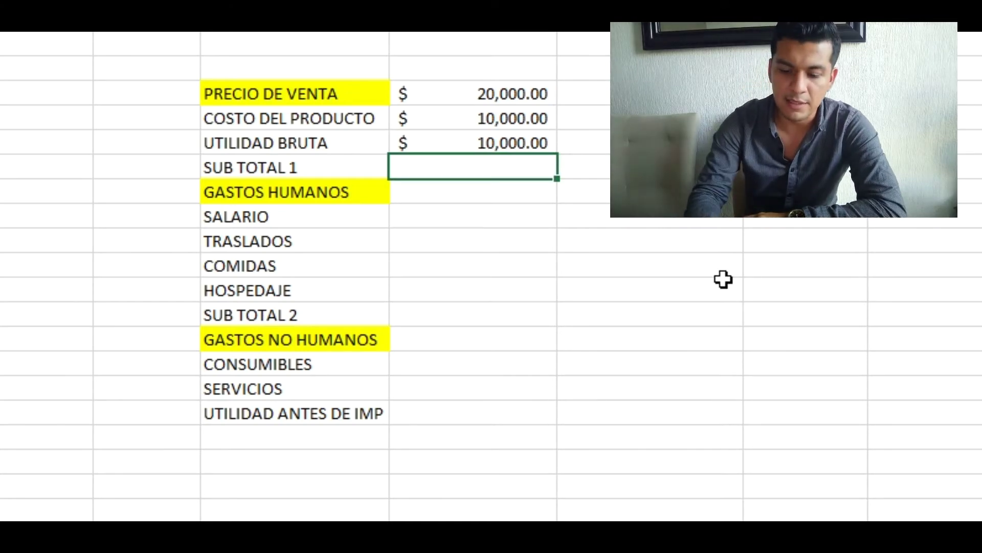
text(=)
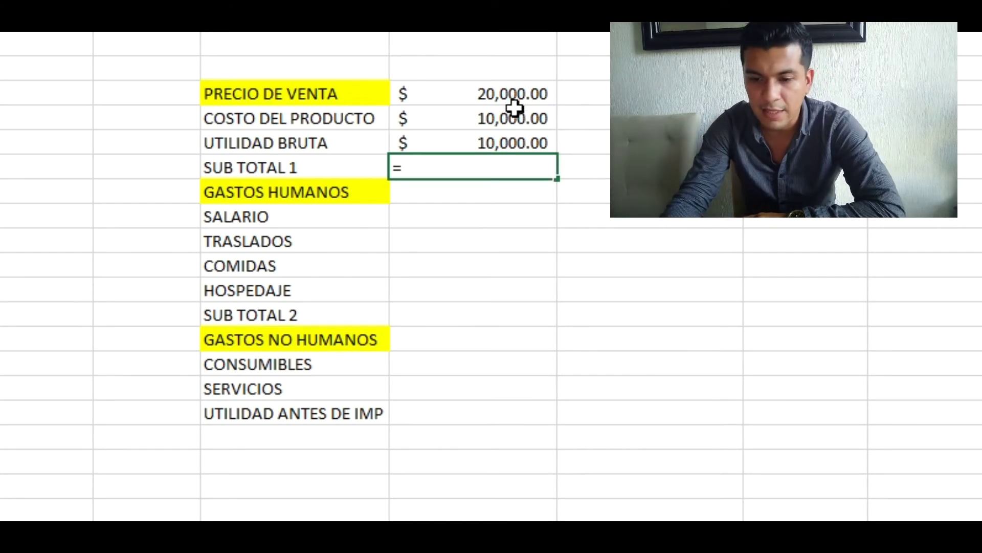
click(505, 94)
text(-)
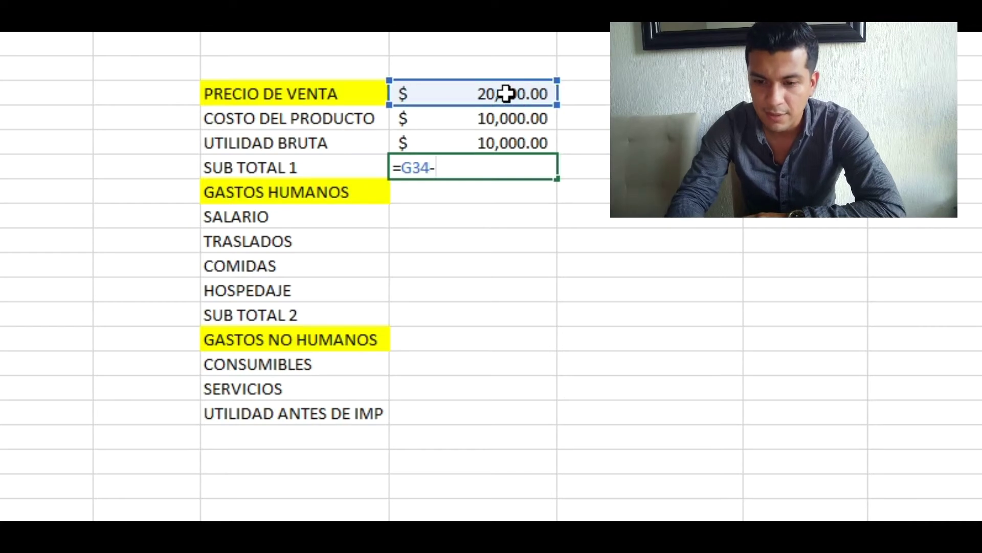
click(496, 120)
key(Return)
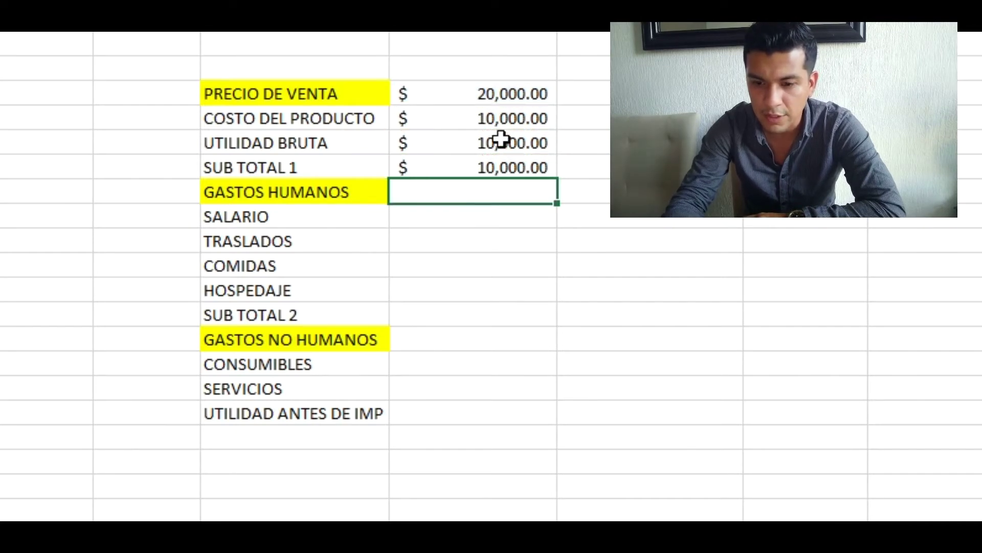
click(509, 167)
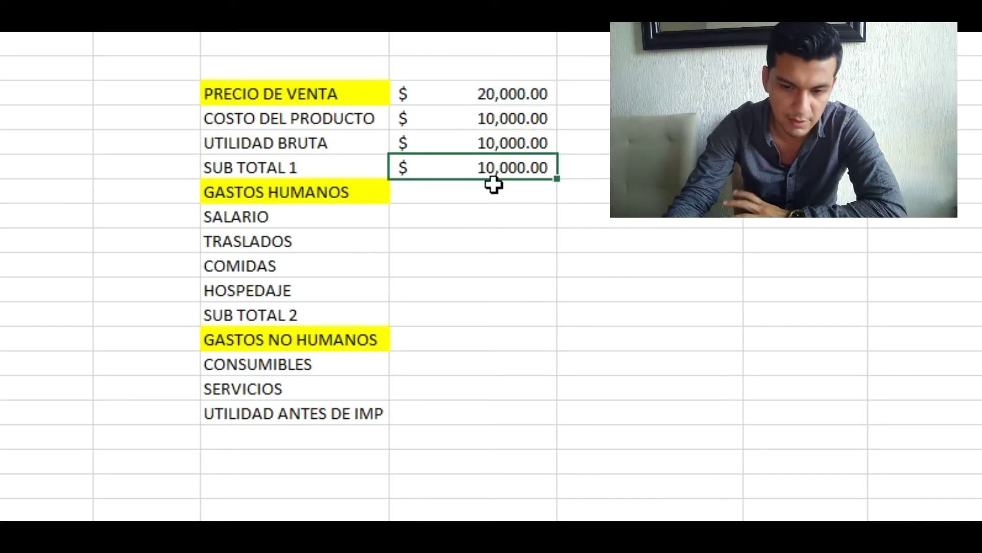
- Enter 4000 as the SALARIO amount under GASTOS HUMANOS
click(472, 213)
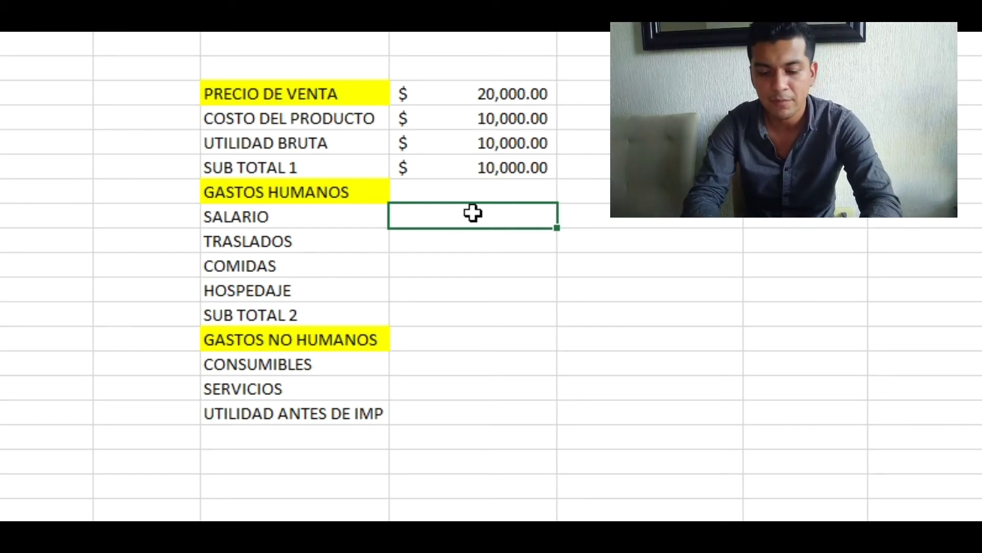
text(4000)
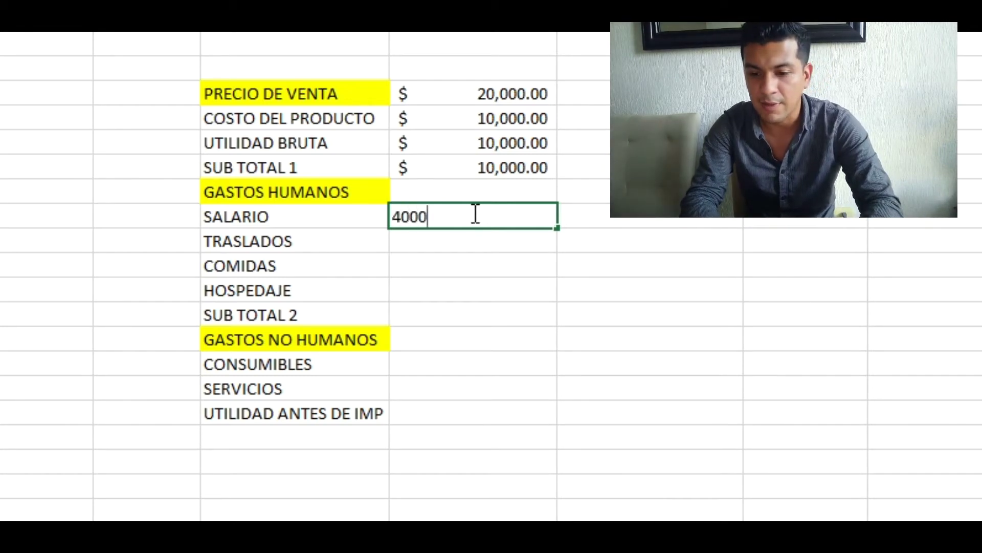
key(Return)
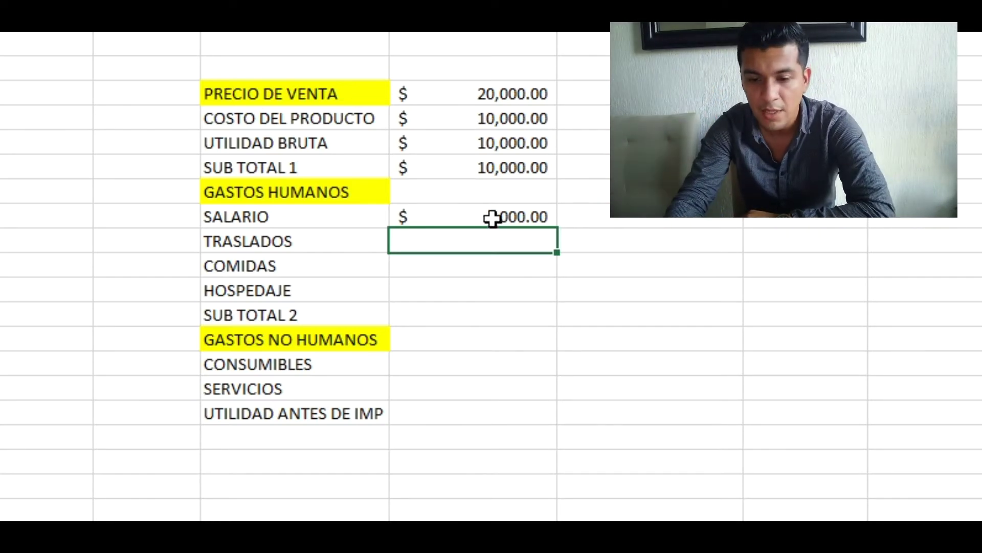
click(508, 217)
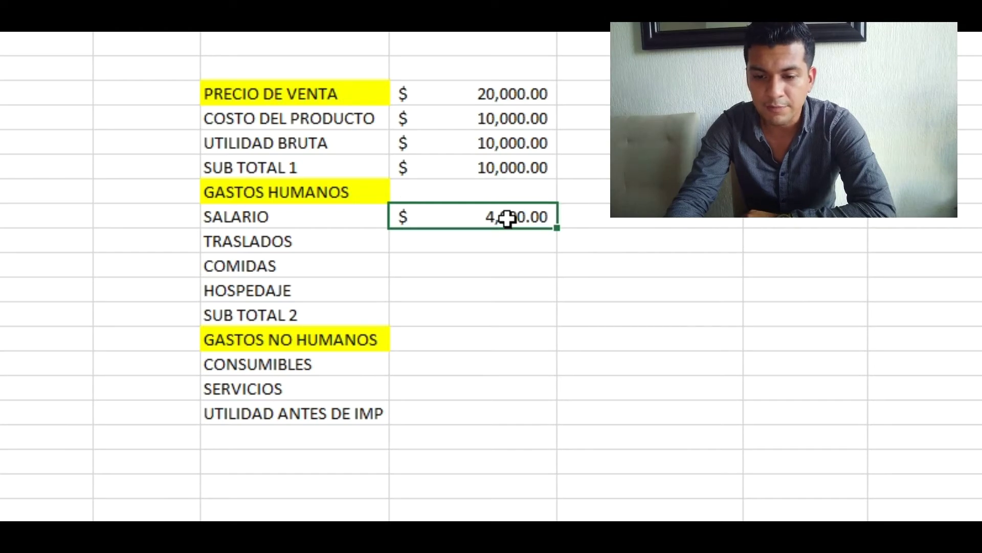
- Enter 600 as the TRASLADOS amount and 400 as the COMIDAS amount under GASTOS HUMANOS
click(358, 244)
click(421, 243)
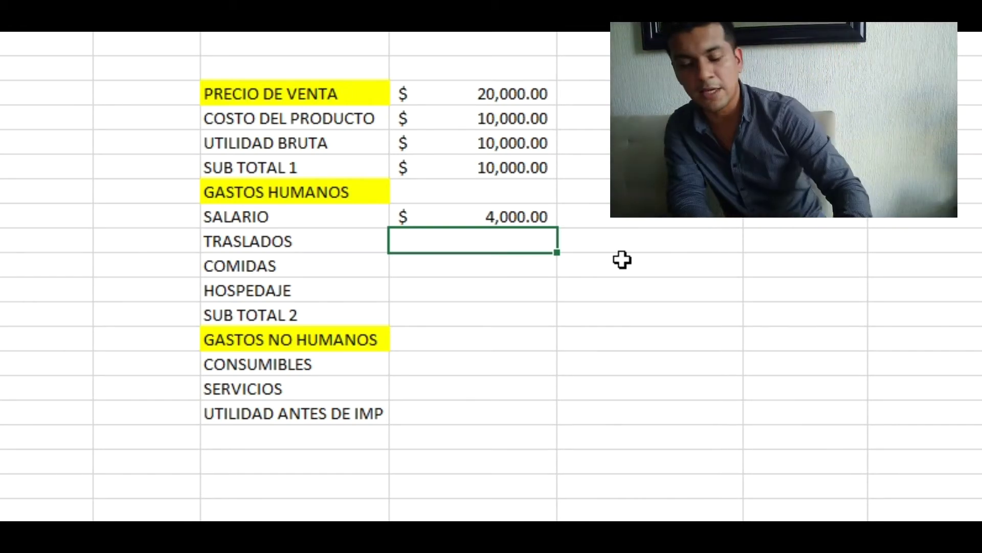
text(00)
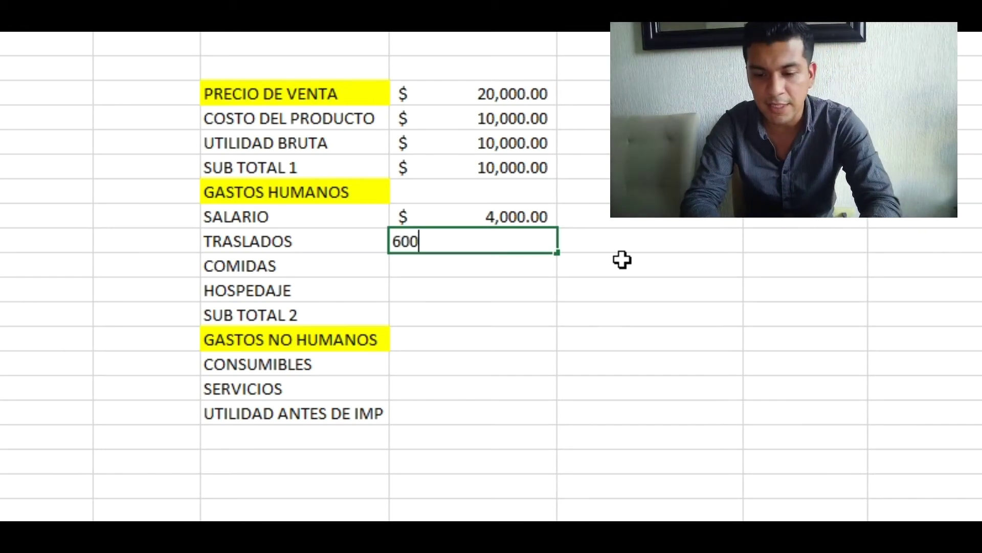
key(Return)
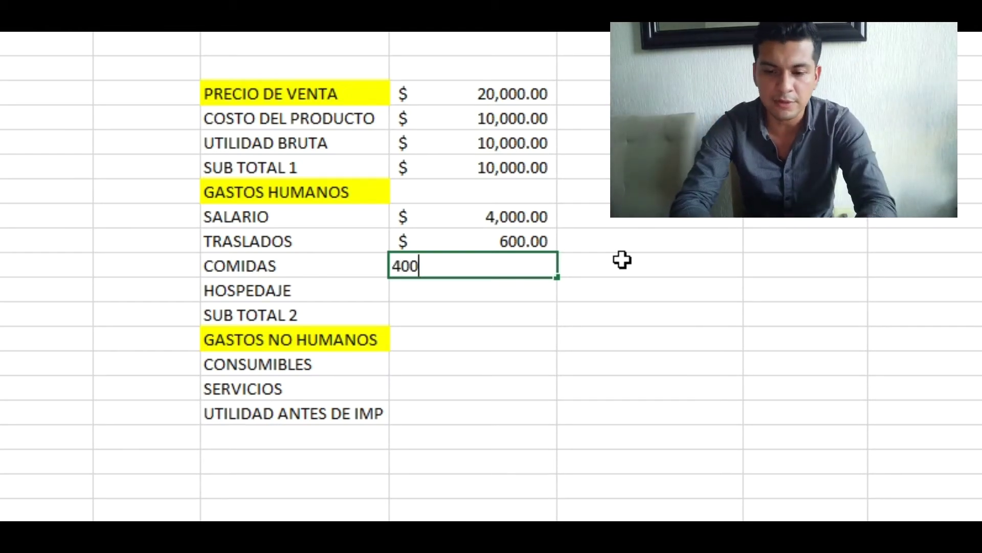
key(Return)
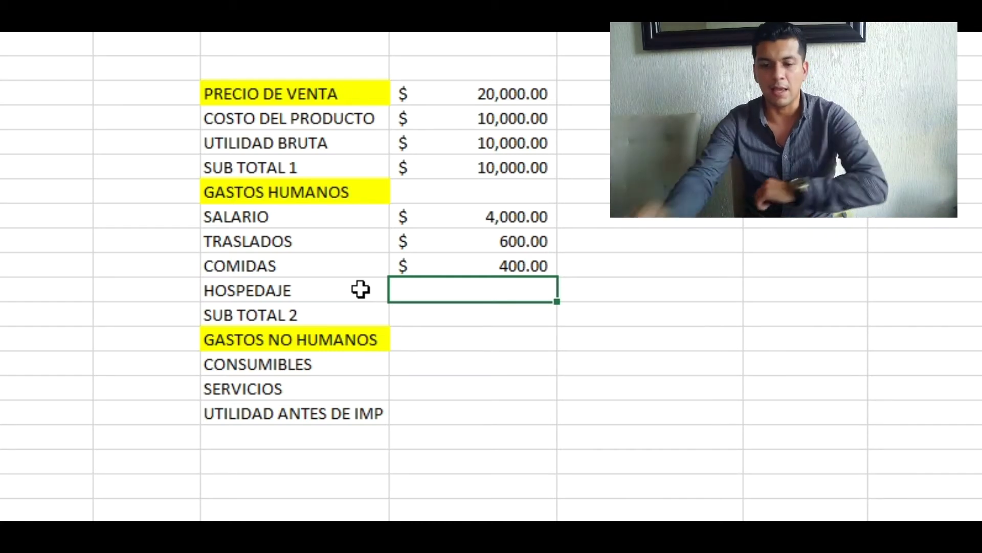
- Review the TRASLADOS, COMIDAS and HOSPEDAJE expense rows under GASTOS HUMANOS
click(463, 246)
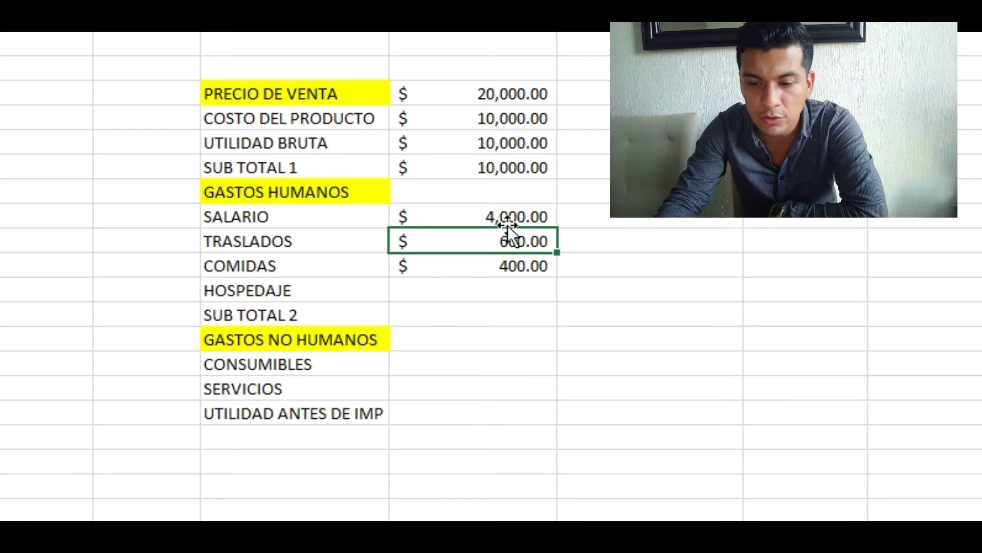
click(479, 288)
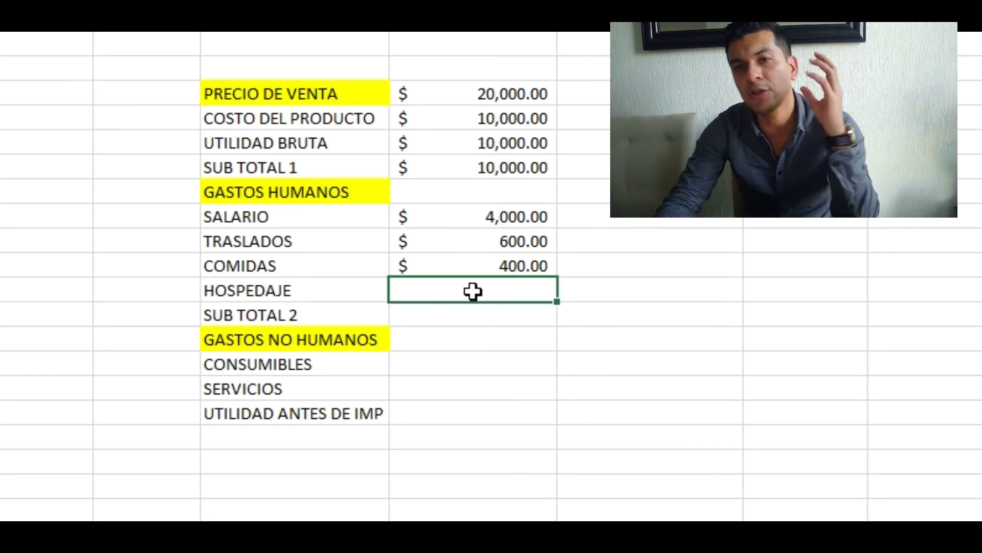
click(222, 306)
click(242, 267)
click(248, 287)
click(253, 247)
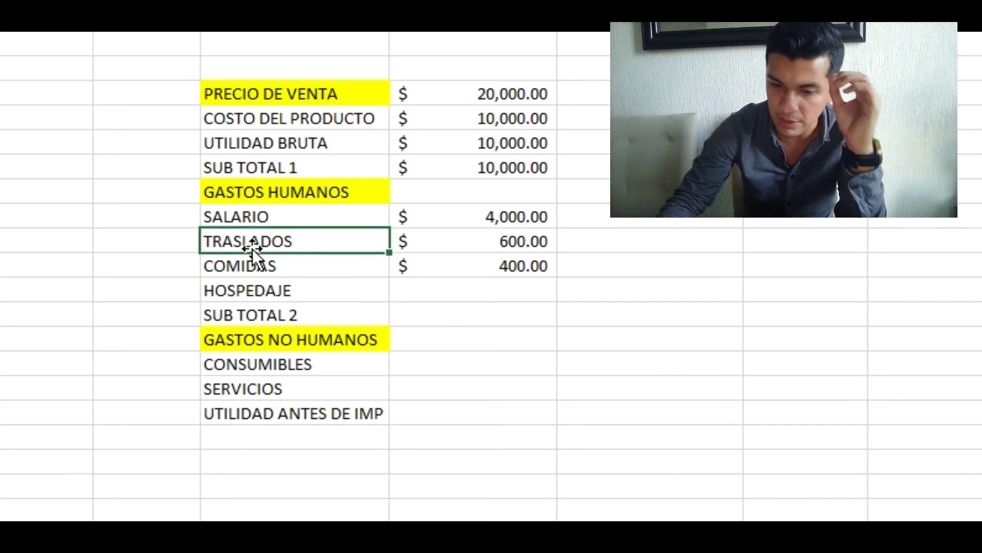
click(266, 289)
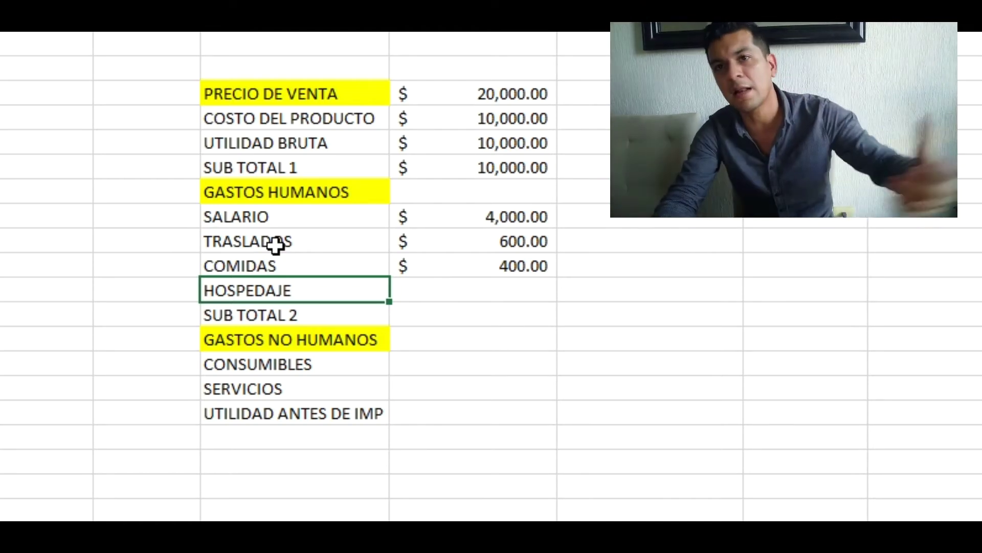
click(277, 243)
click(453, 238)
click(449, 285)
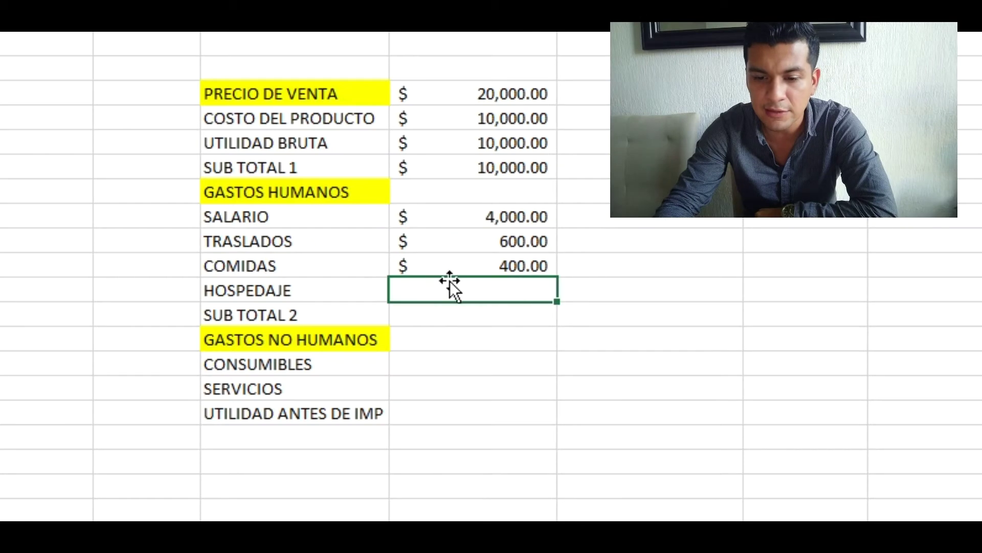
click(289, 120)
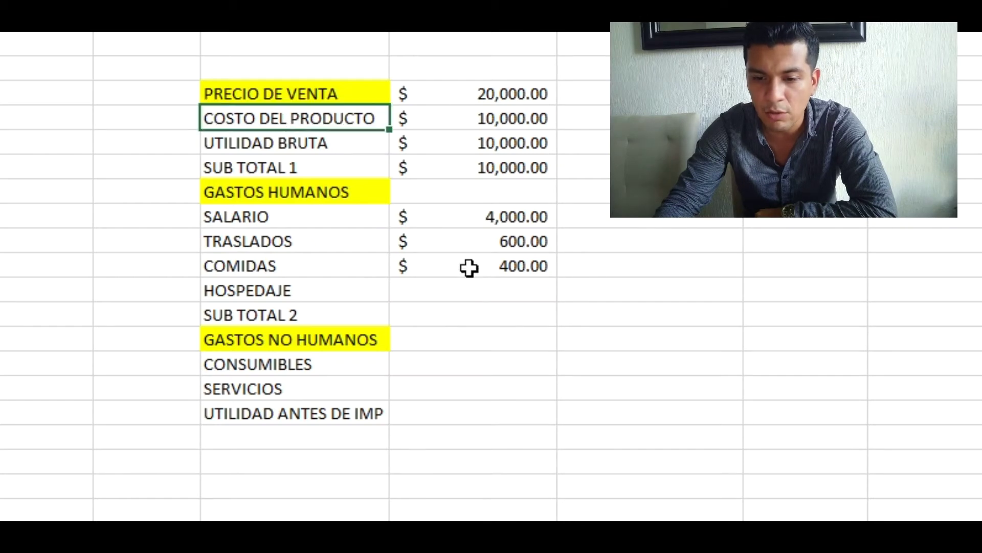
click(470, 291)
click(316, 296)
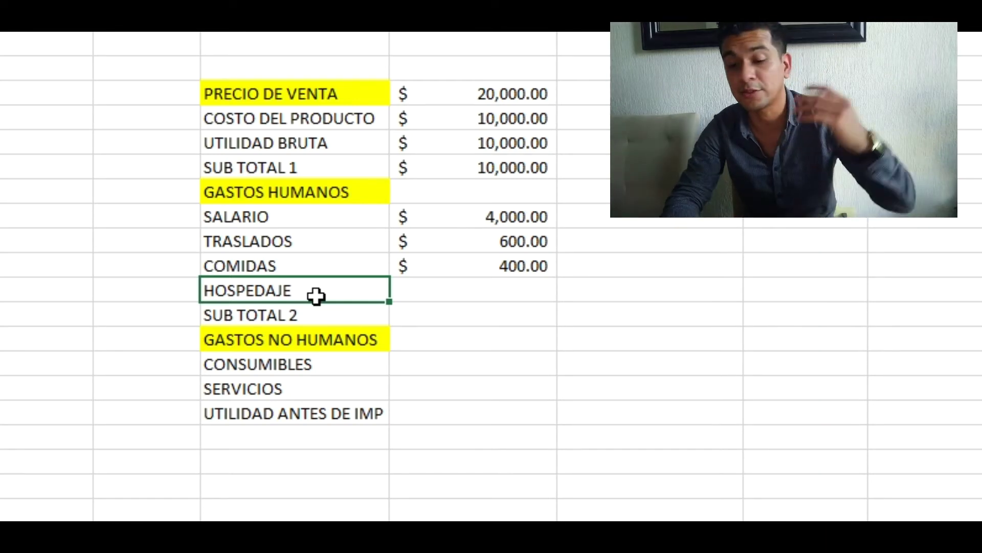
- Clear the HOSPEDAJE label and calculate SUB TOTAL 2 with a formula subtracting the SALARIO, TRASLADOS and COMIDAS amounts from SUB TOTAL 1
key(Delete)
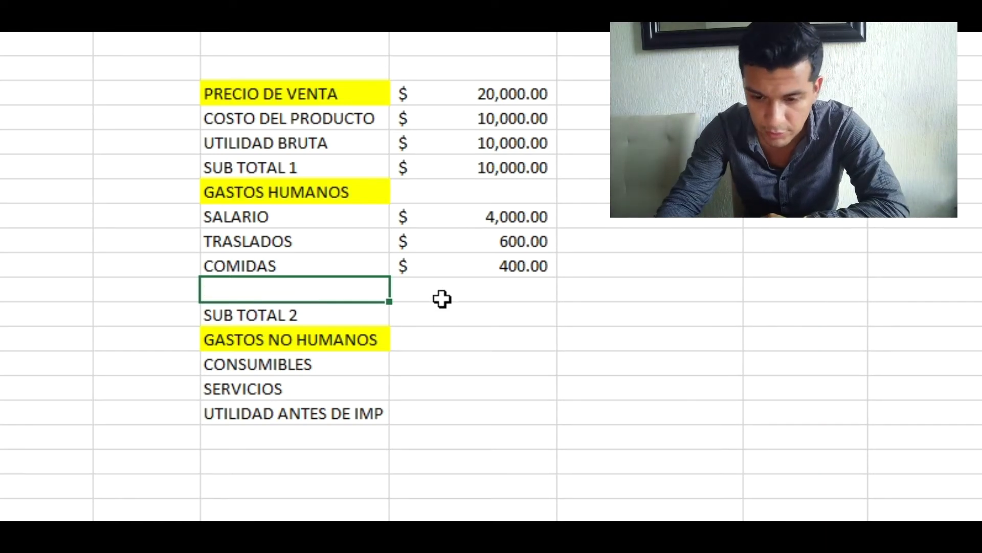
click(436, 316)
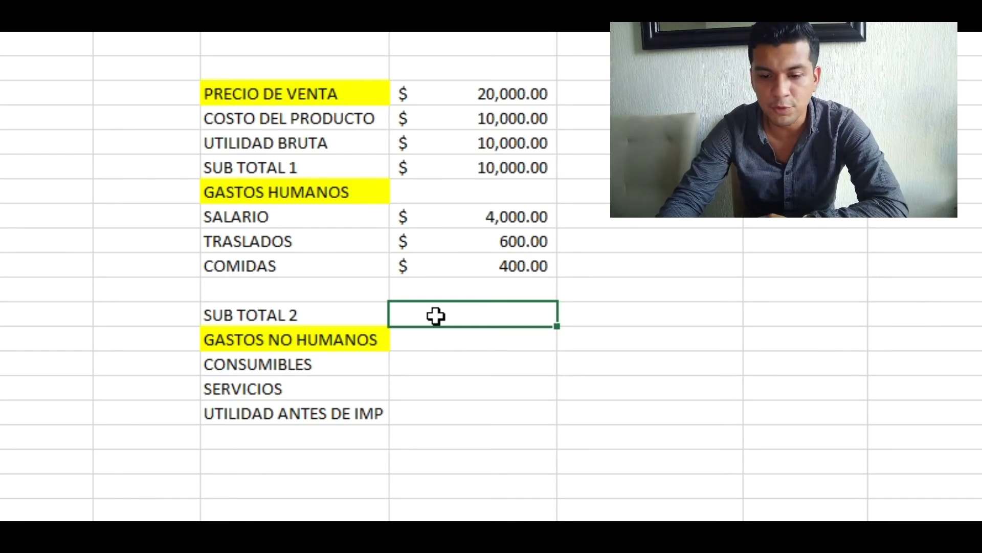
text(=)
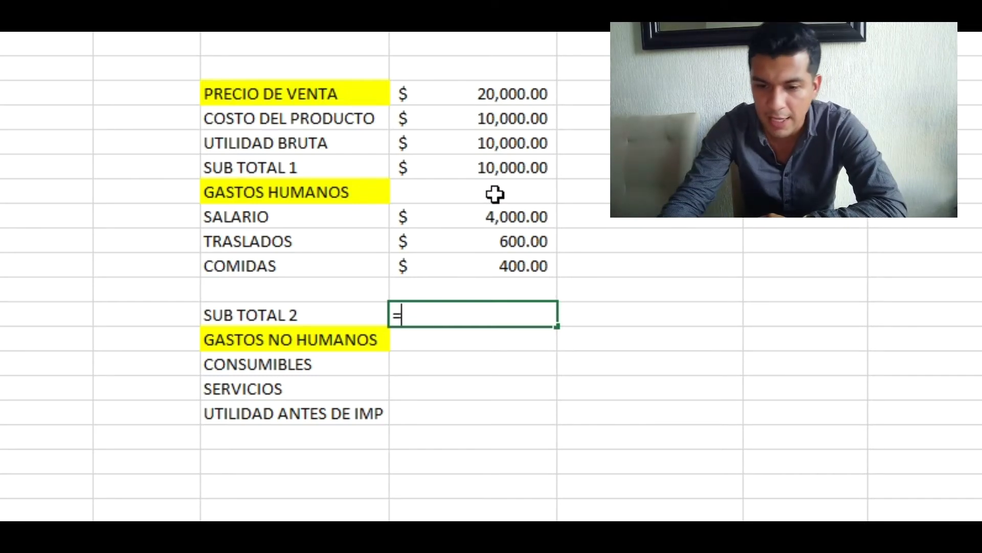
click(497, 166)
text(-)
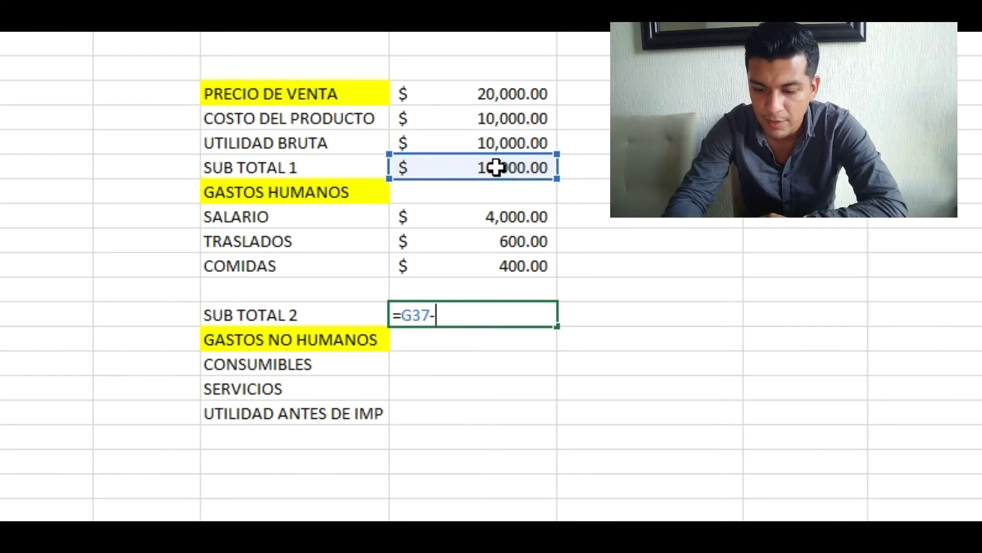
click(470, 216)
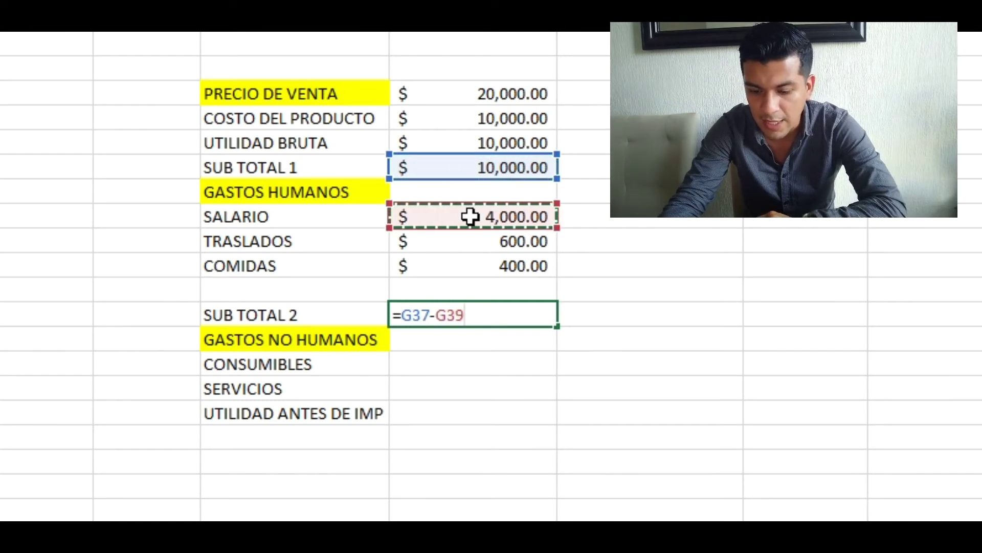
text(-)
click(471, 243)
text(-)
click(468, 264)
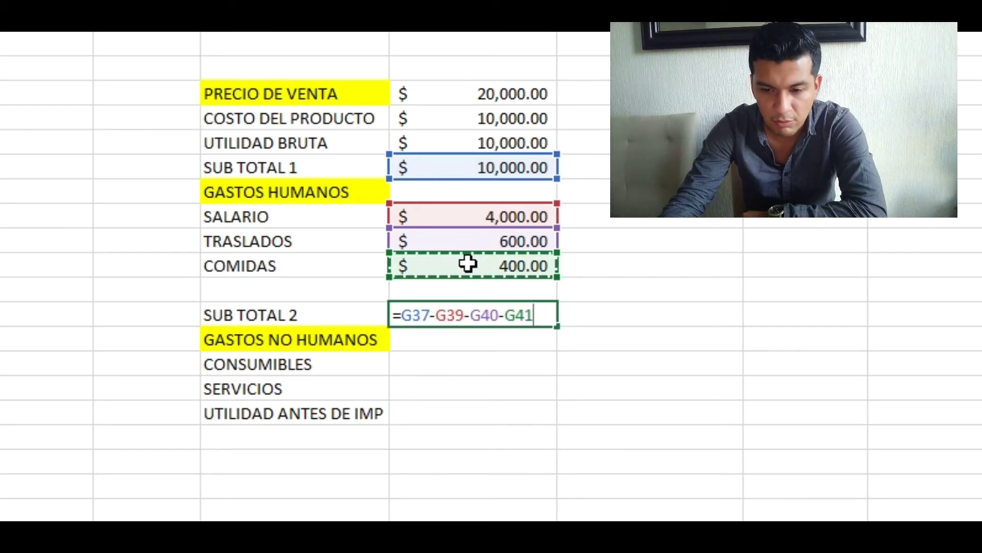
key(Return)
click(488, 312)
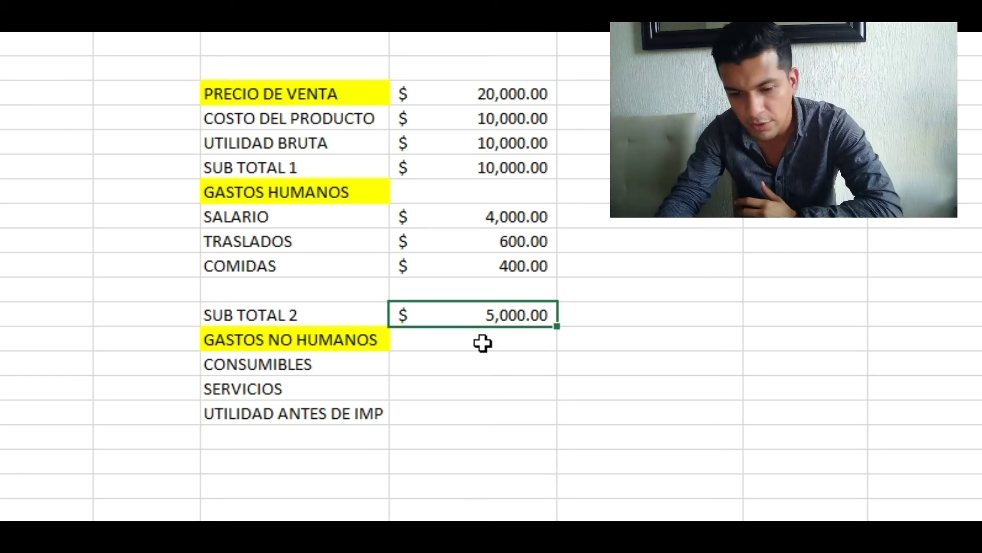
- Enter 2000 as the CONSUMIBLES amount and 150 as the SERVICIOS amount under GASTOS NO HUMANOS
click(446, 367)
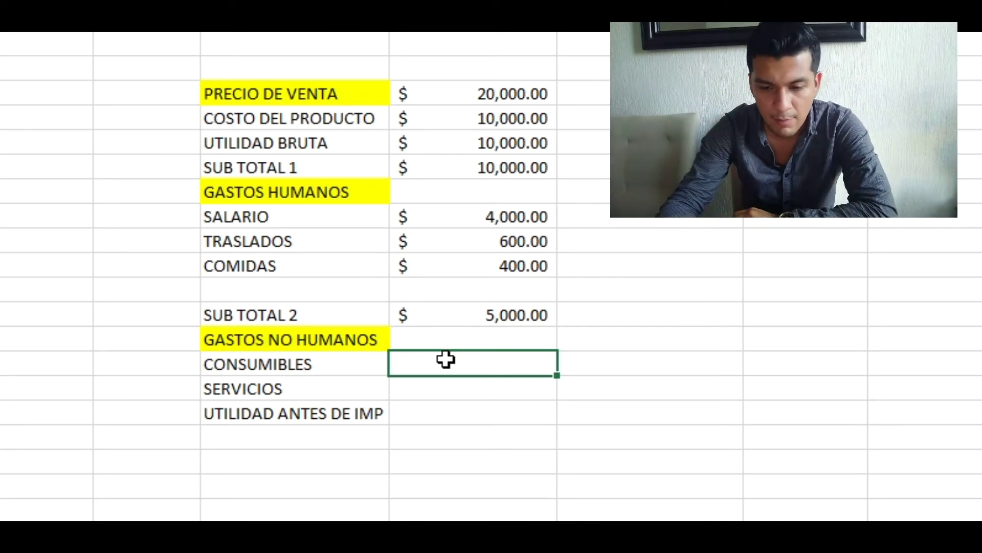
text(2000)
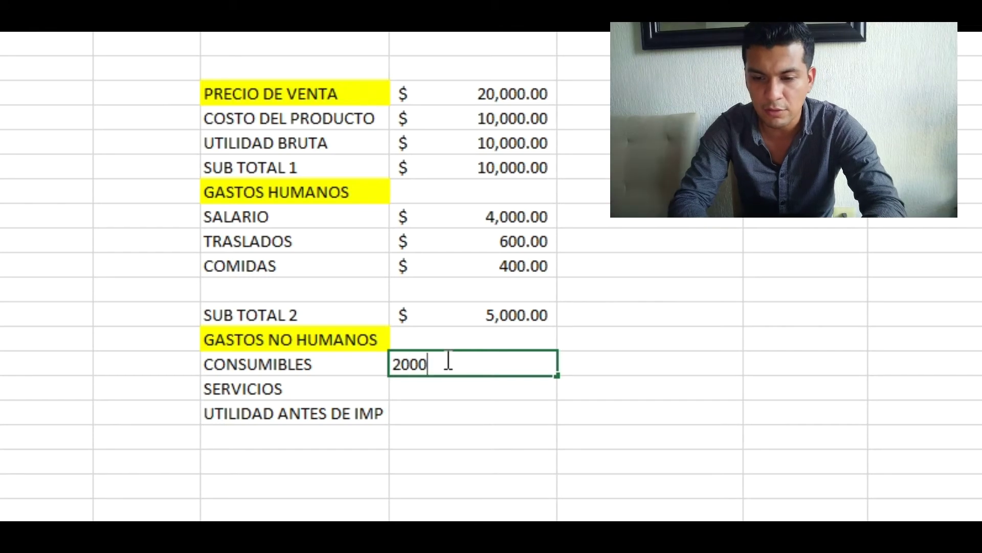
key(Return)
click(445, 358)
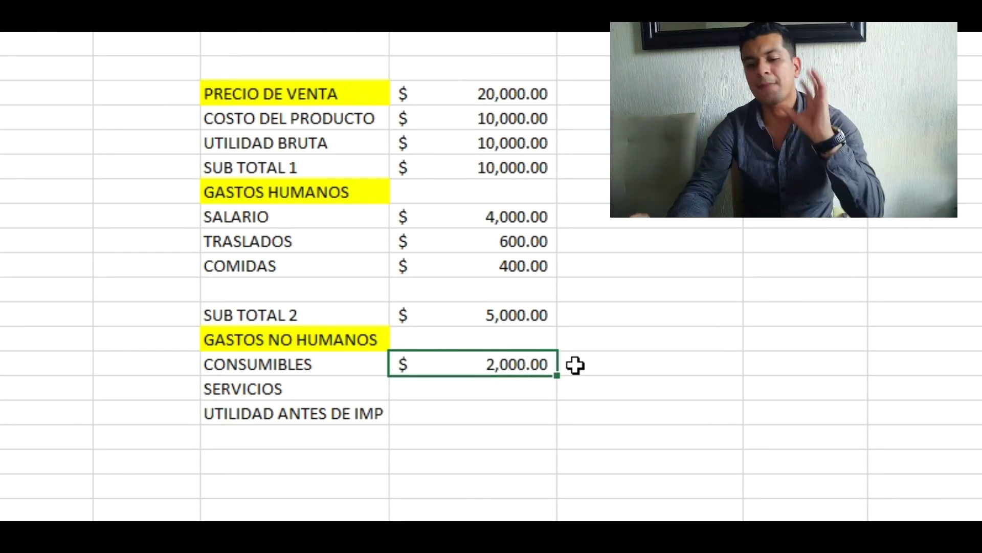
click(489, 94)
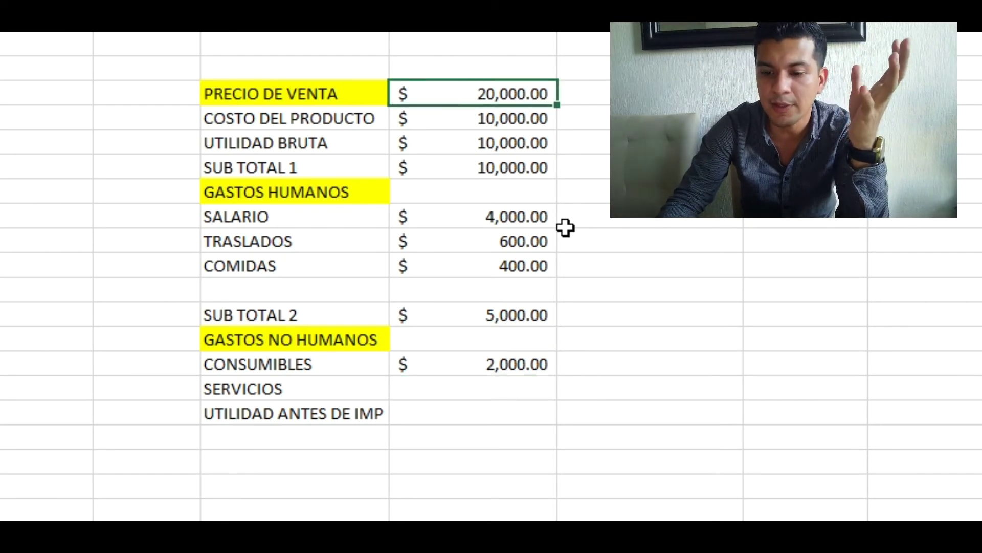
click(518, 367)
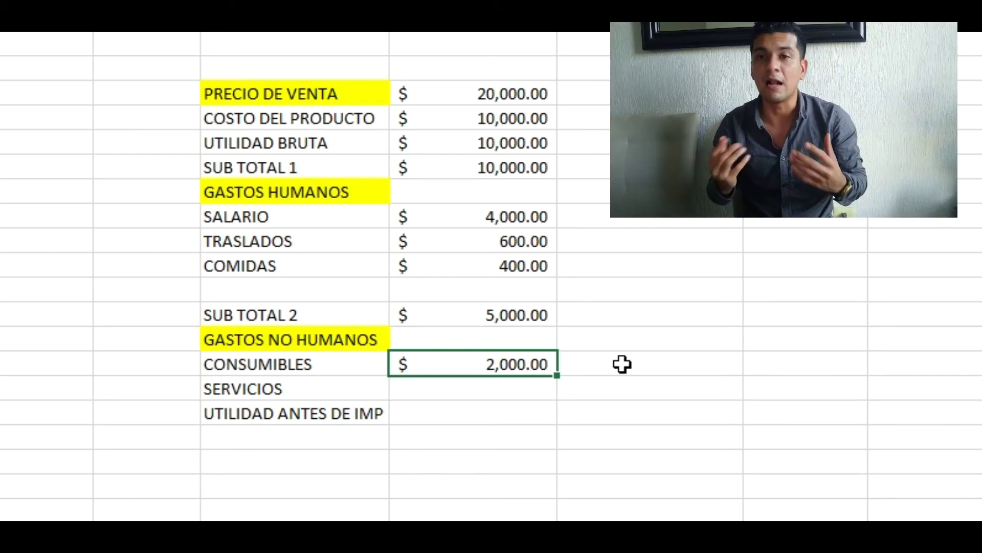
click(524, 389)
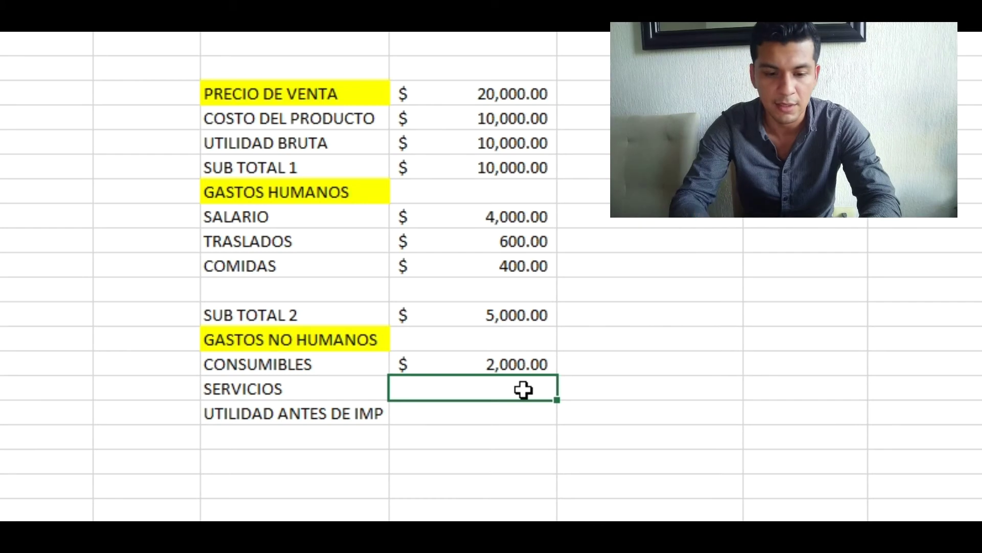
text(15 0)
key(Return)
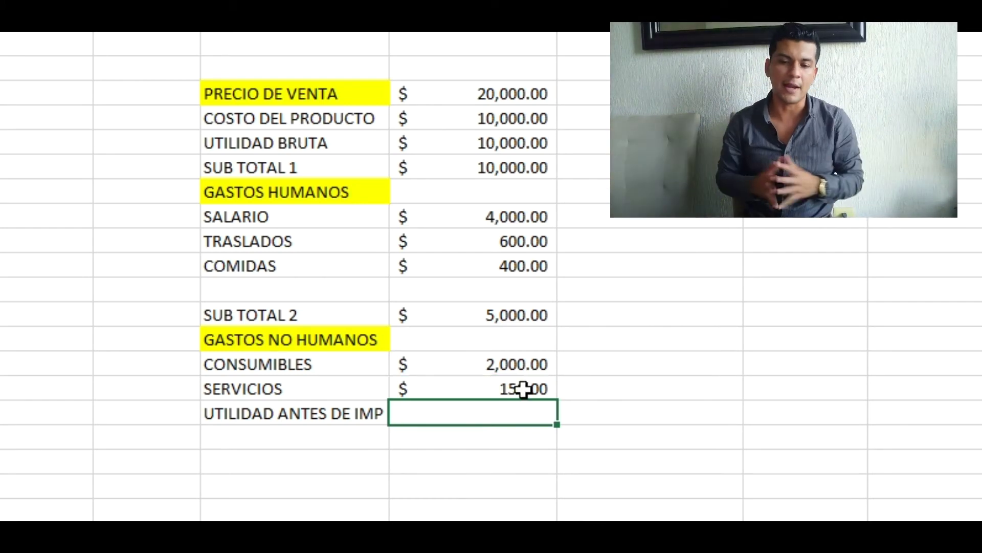
- Make the UTILIDAD ANTES DE IMP label bold
click(362, 415)
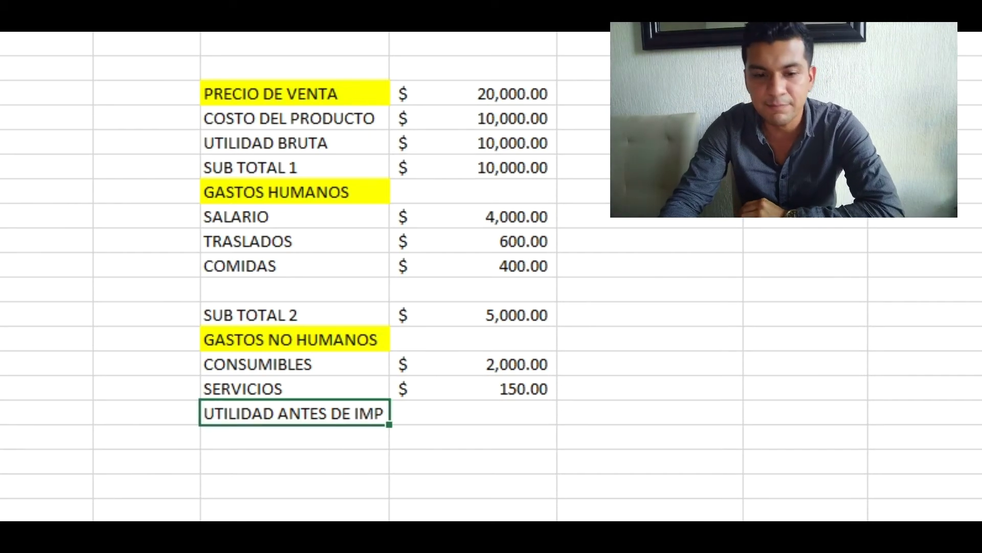
key(ctrl+n)
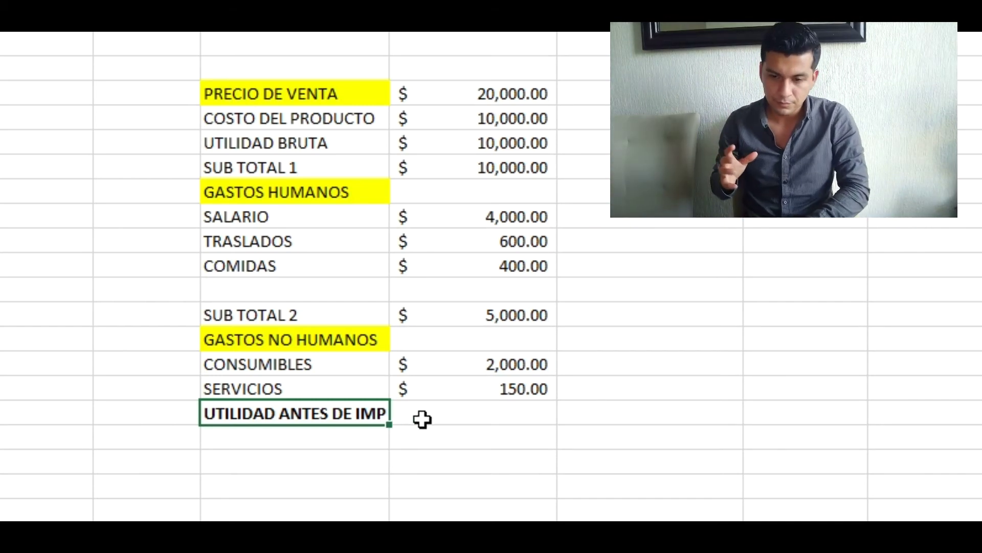
click(508, 102)
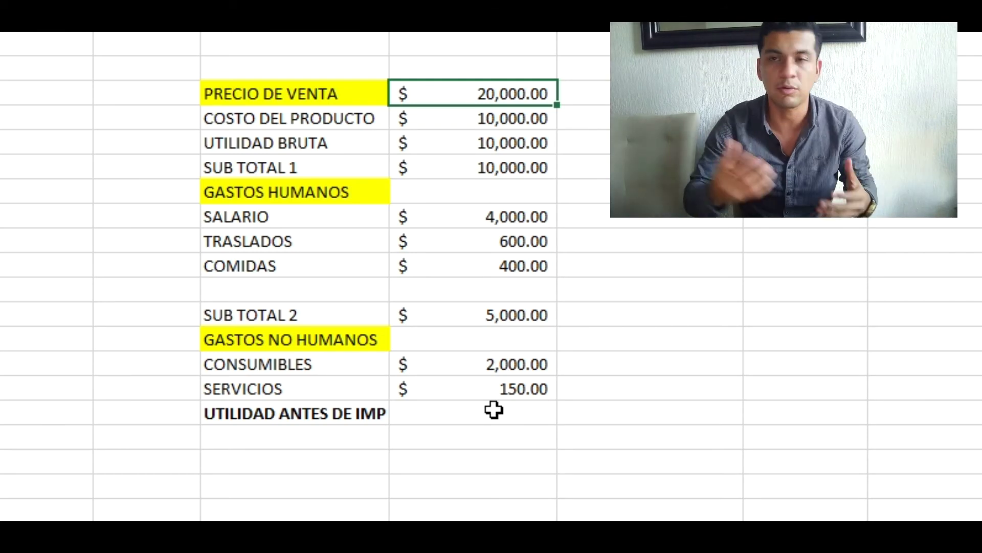
- Calculate UTILIDAD ANTES DE IMP with a formula that subtracts the CONSUMIBLES and SERVICIOS amounts from SUB TOTAL 2
click(493, 409)
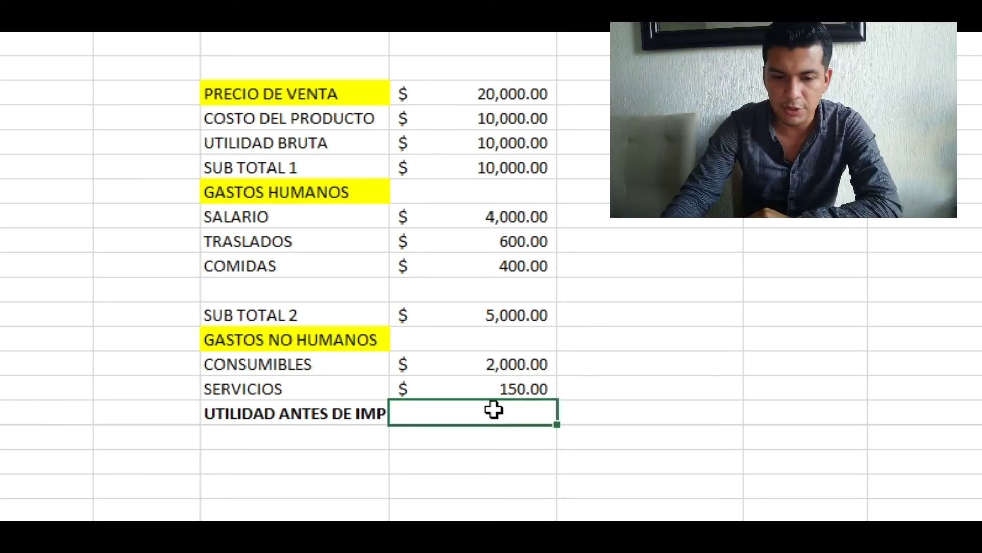
click(478, 319)
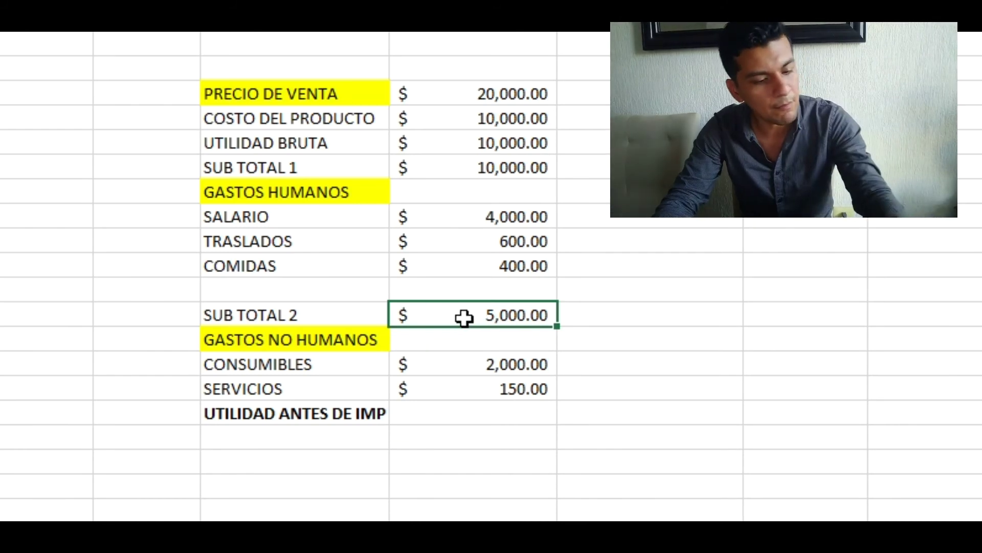
click(487, 415)
text(=)
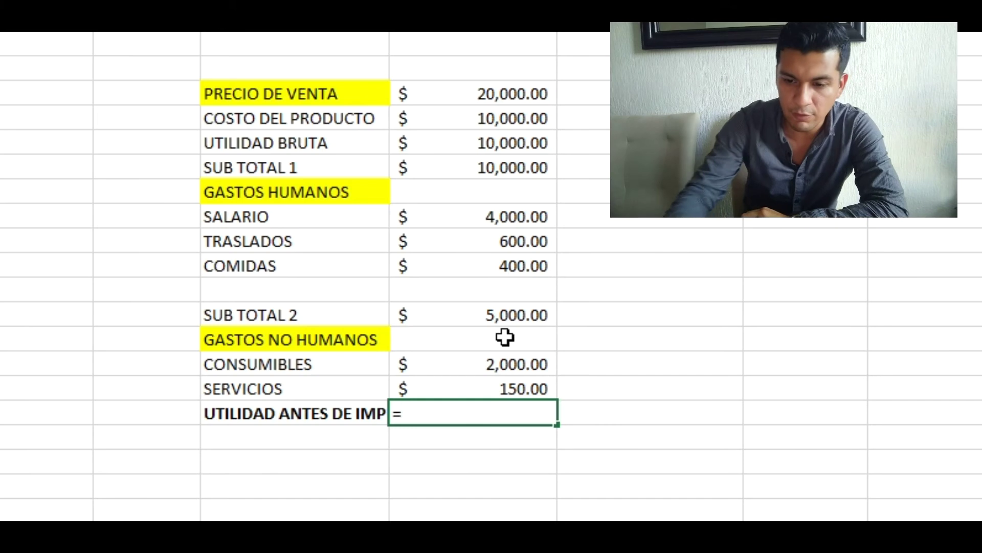
click(500, 318)
text(-)
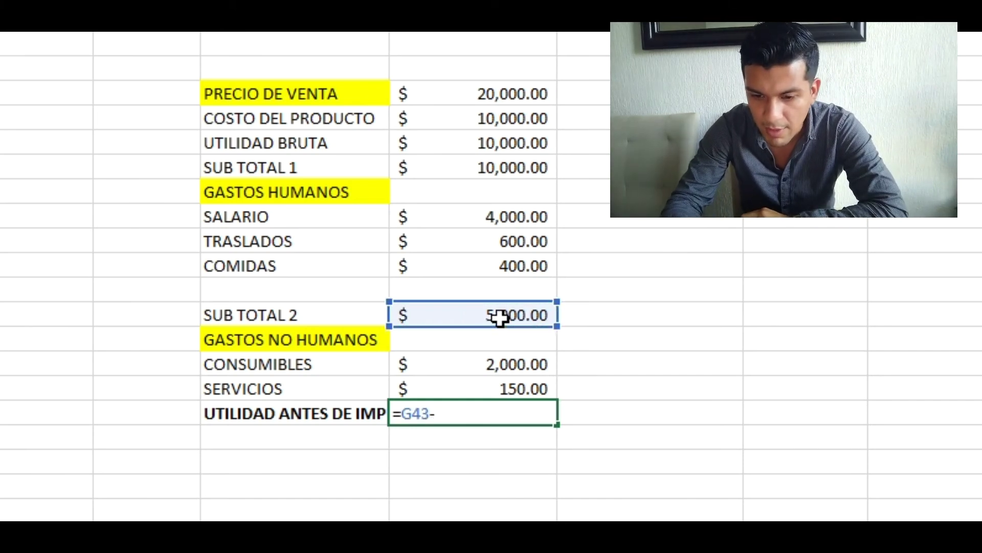
click(487, 366)
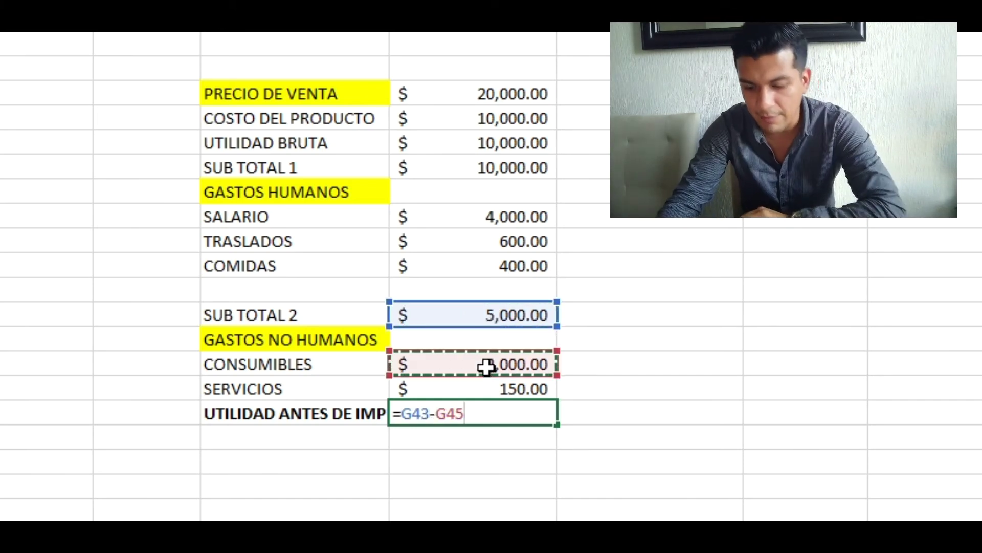
text(-)
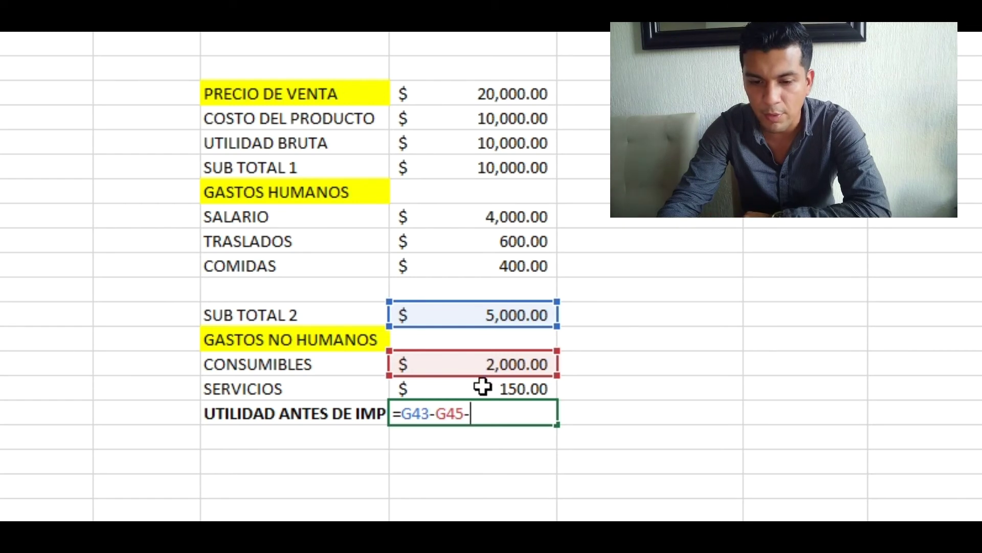
click(482, 387)
key(Return)
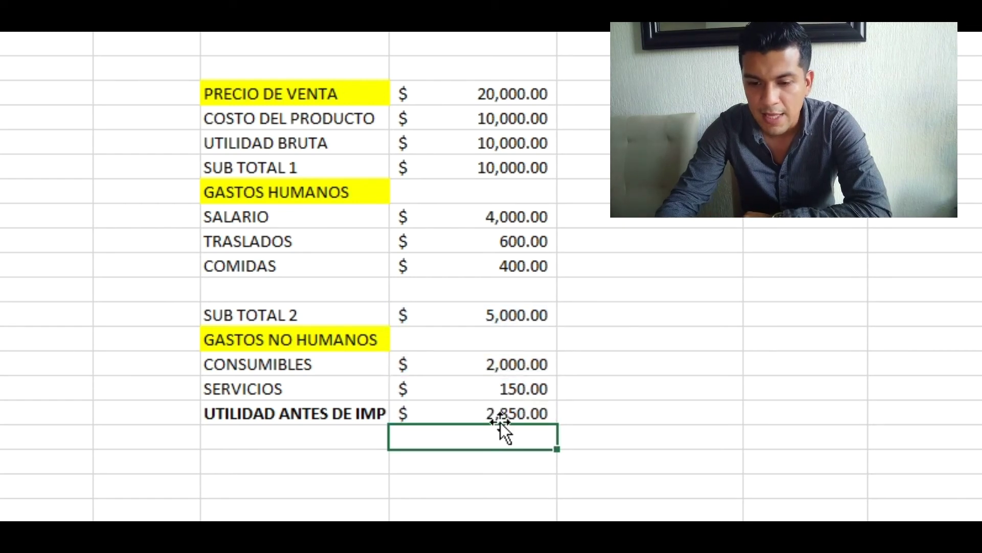
- Give the UTILIDAD ANTES DE IMP amount bold text, yellow fill and a bottom border, and make the COSTO DEL PRODUCTO amount bold
click(498, 410)
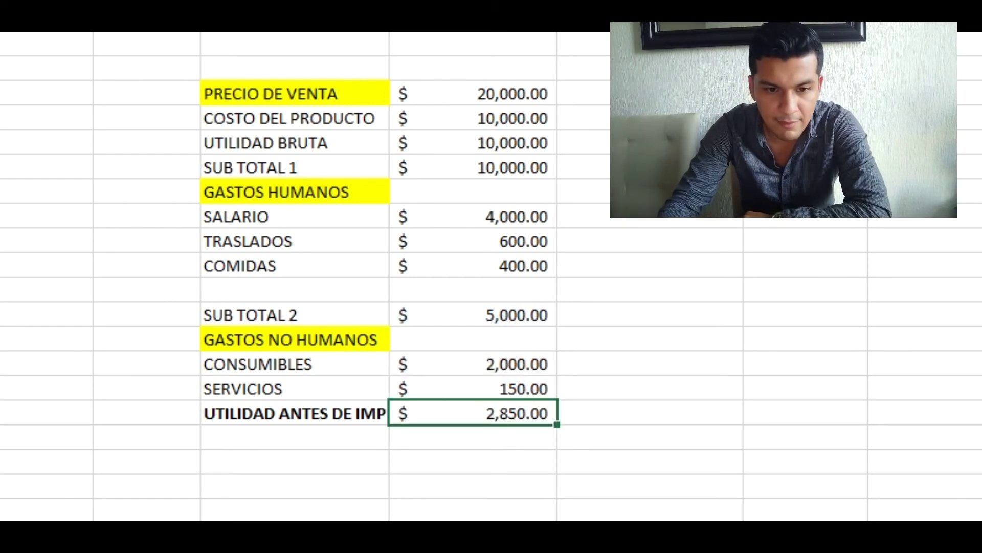
key(ctrl+n)
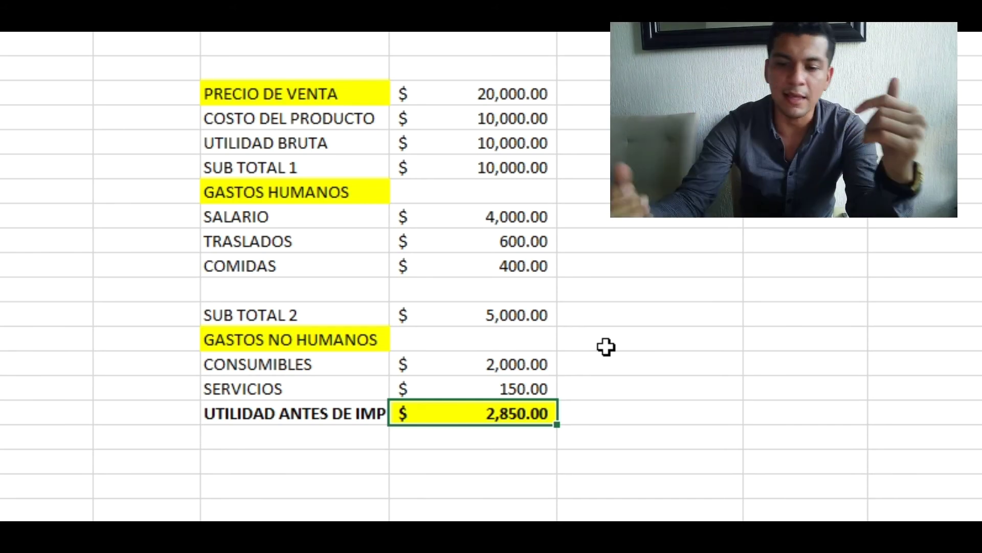
click(484, 121)
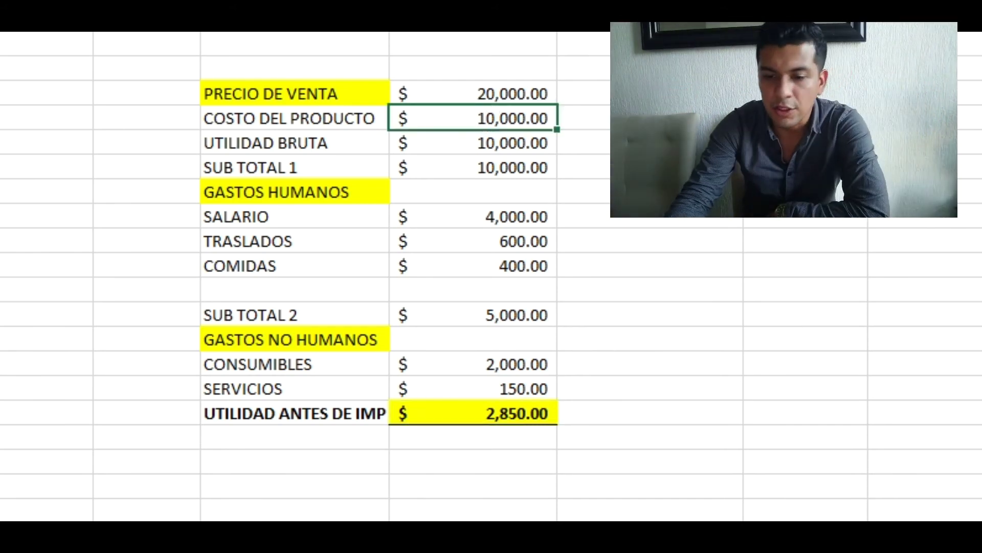
key(ctrl+n)
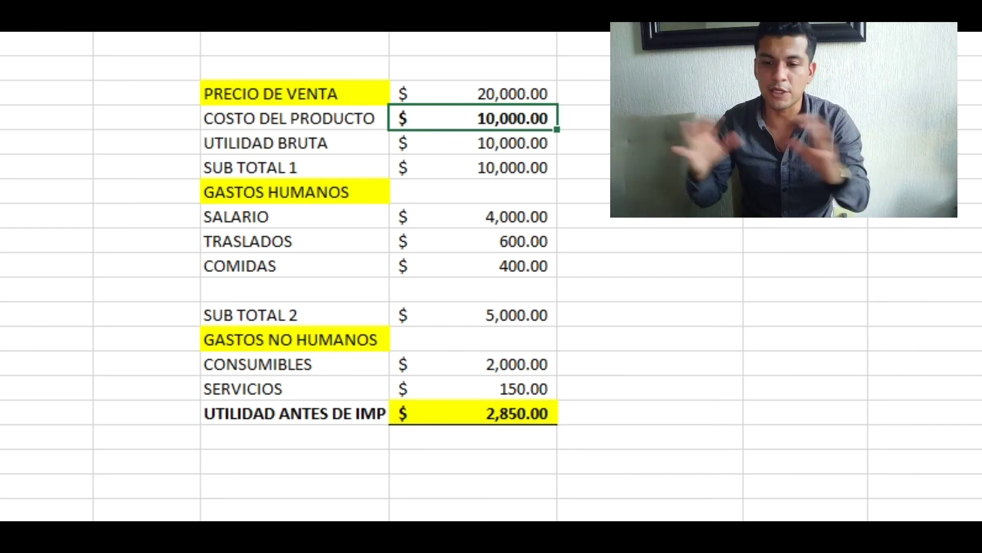
- Review the amounts from PRECIO DE VENTA through the costs and expenses to UTILIDAD ANTES DE IMP
click(509, 87)
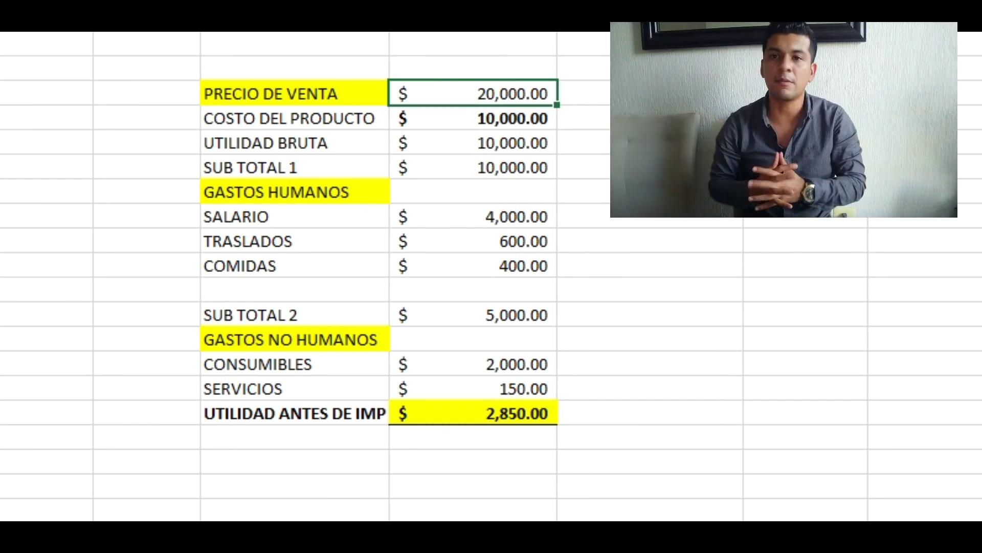
drag(547, 116, 522, 387)
click(675, 379)
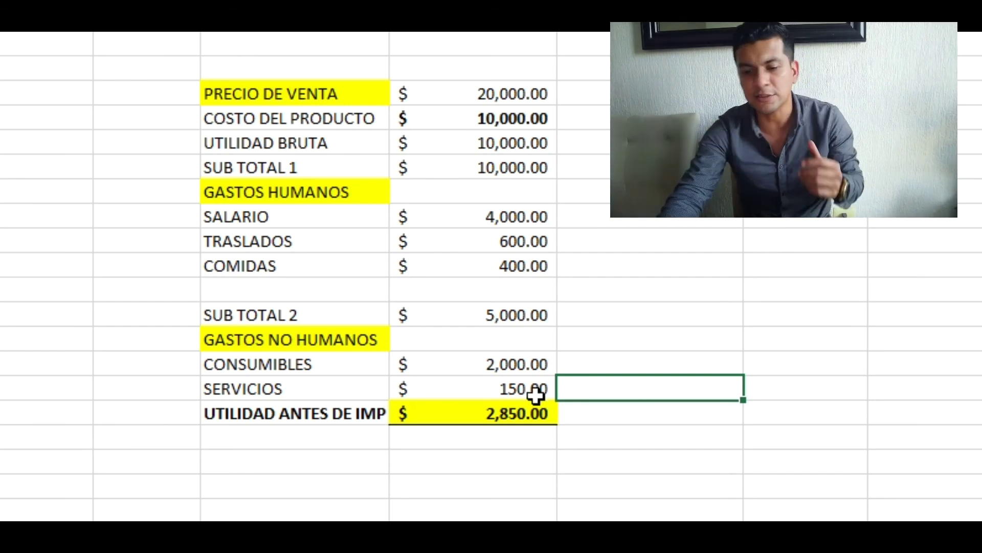
click(508, 414)
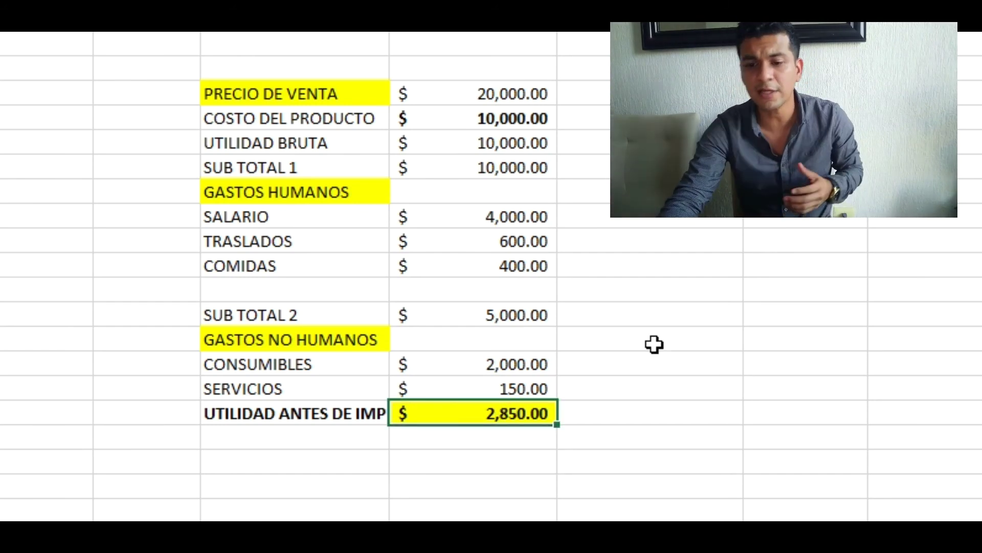
click(544, 97)
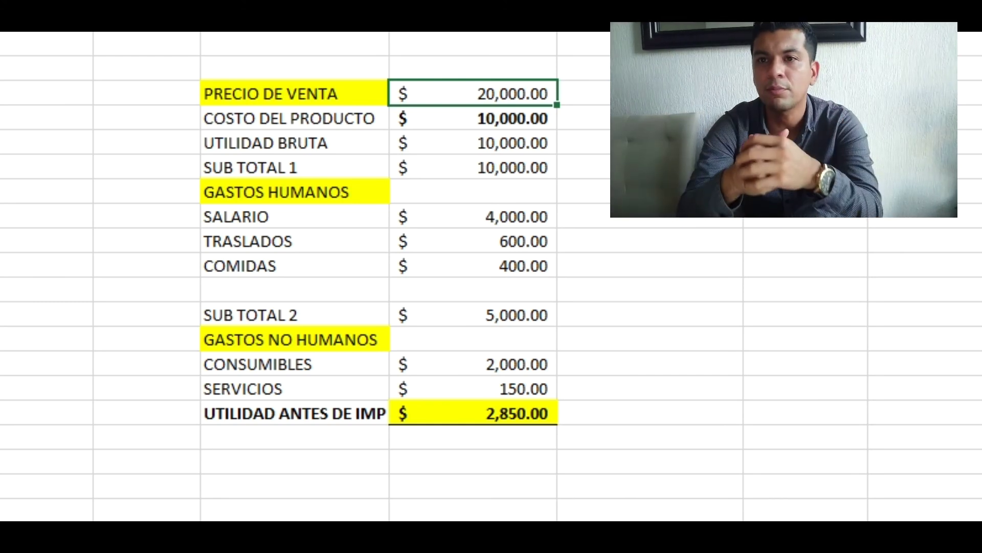
click(518, 414)
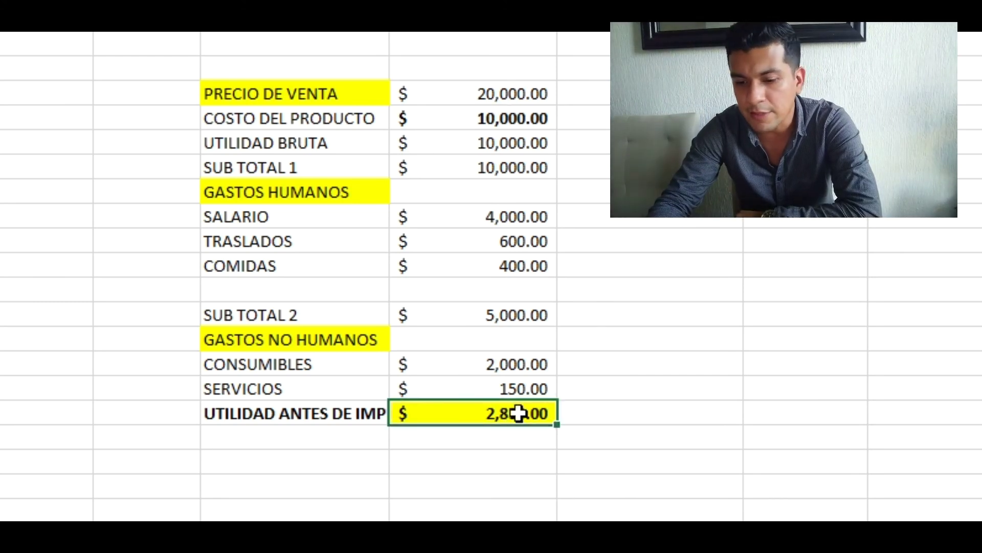